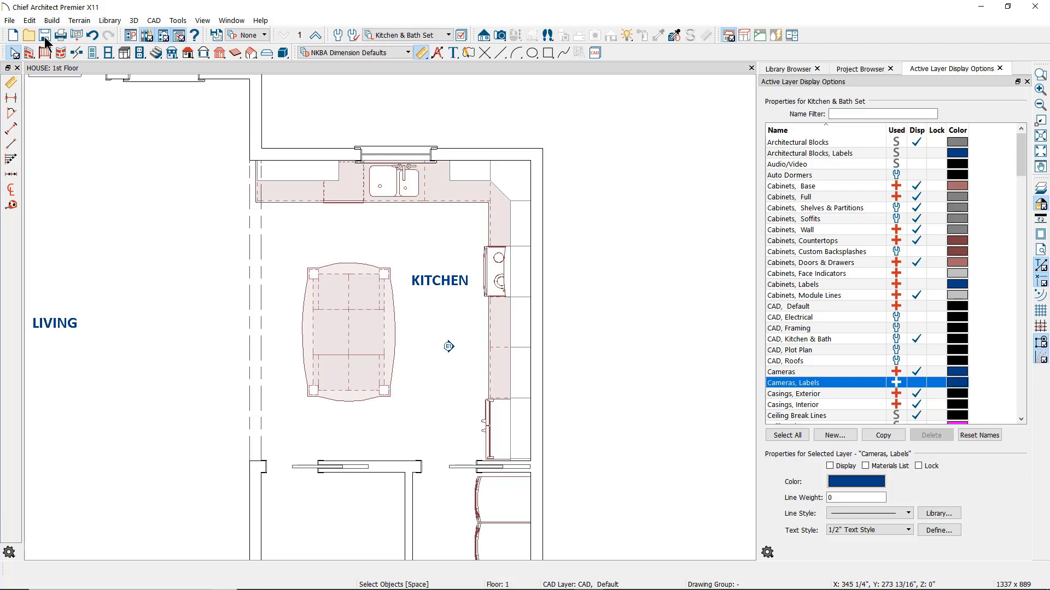
Step: Open the Edit menu while the NKBA-dimensioned kitchen plan is displayed
{"action": "left_click", "coordinate": [29, 21]}
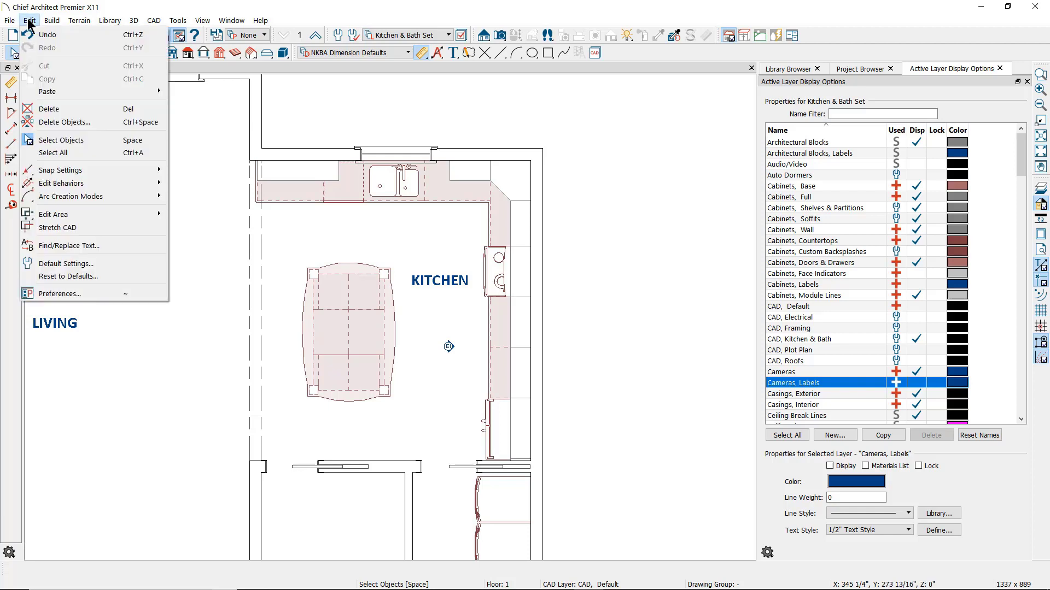
Step: Make 1/2" Scale Dimension Defaults the active dimension defaults set, replacing NKBA
{"action": "left_click", "coordinate": [59, 265]}
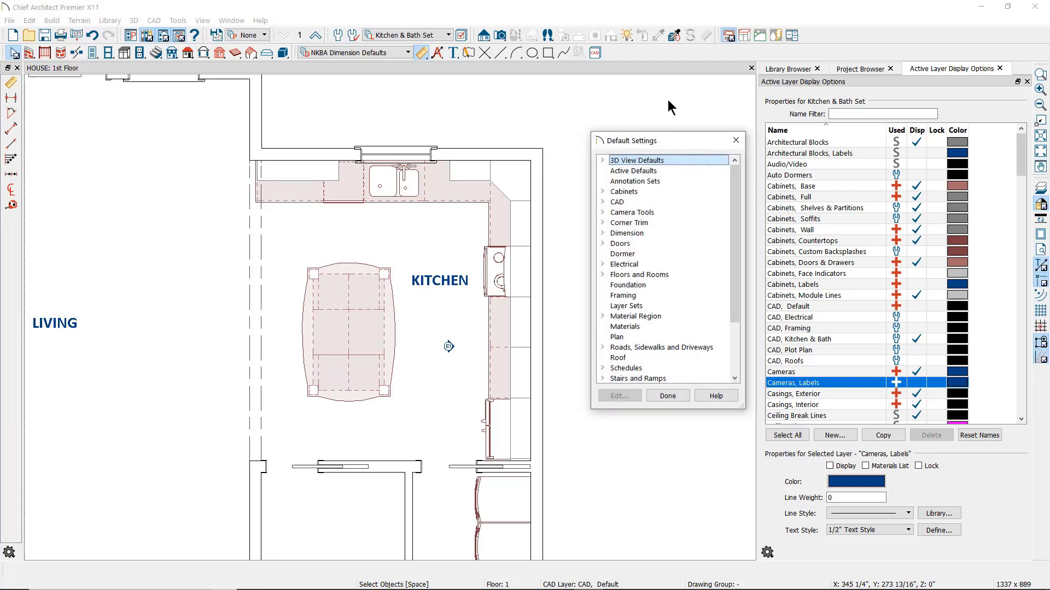
{"action": "left_click", "coordinate": [736, 140]}
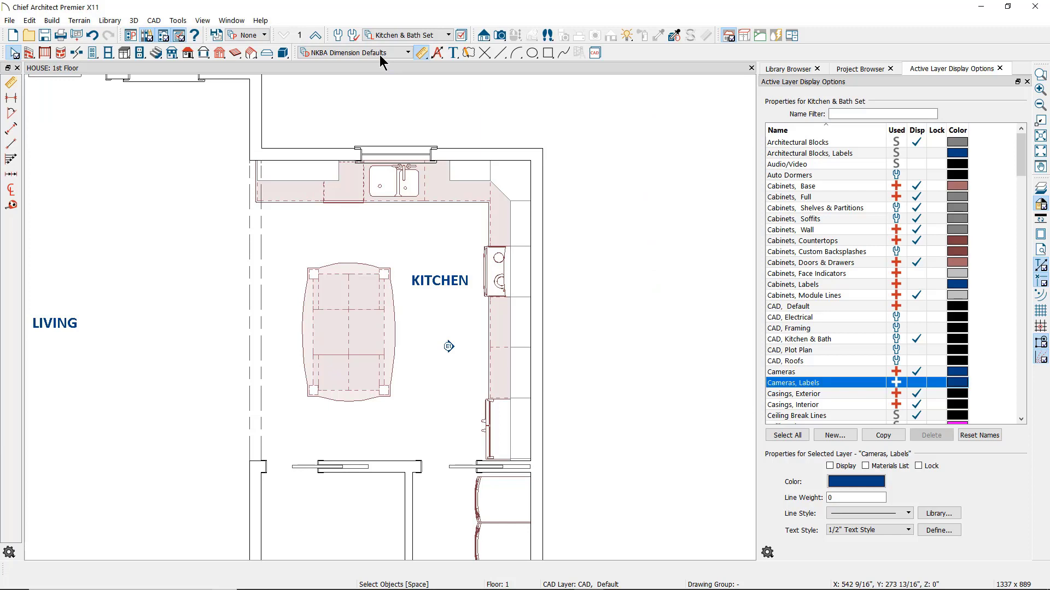
{"action": "left_click", "coordinate": [339, 36]}
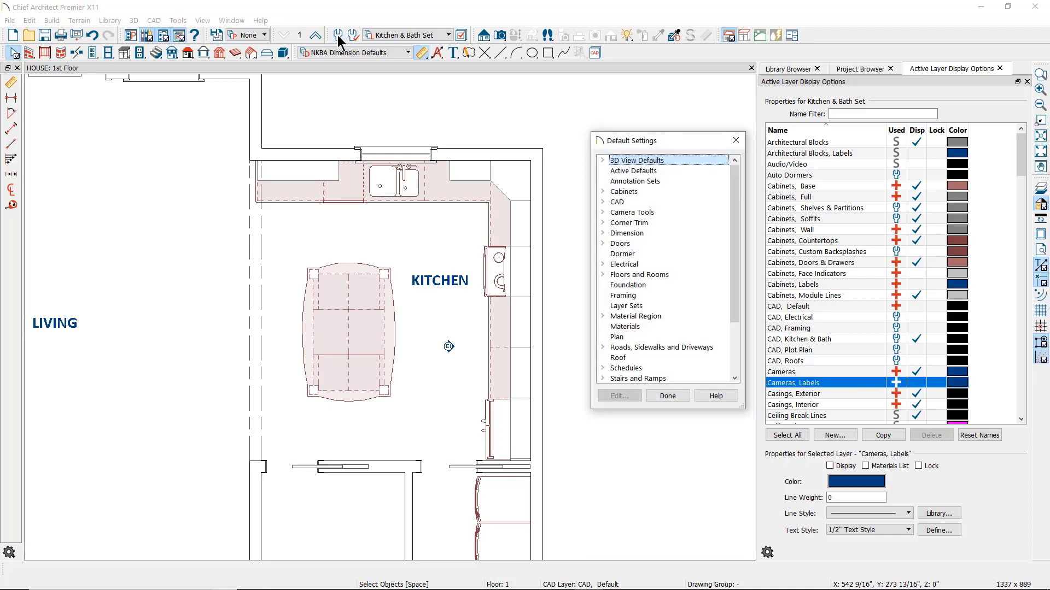
{"action": "left_click", "coordinate": [605, 231]}
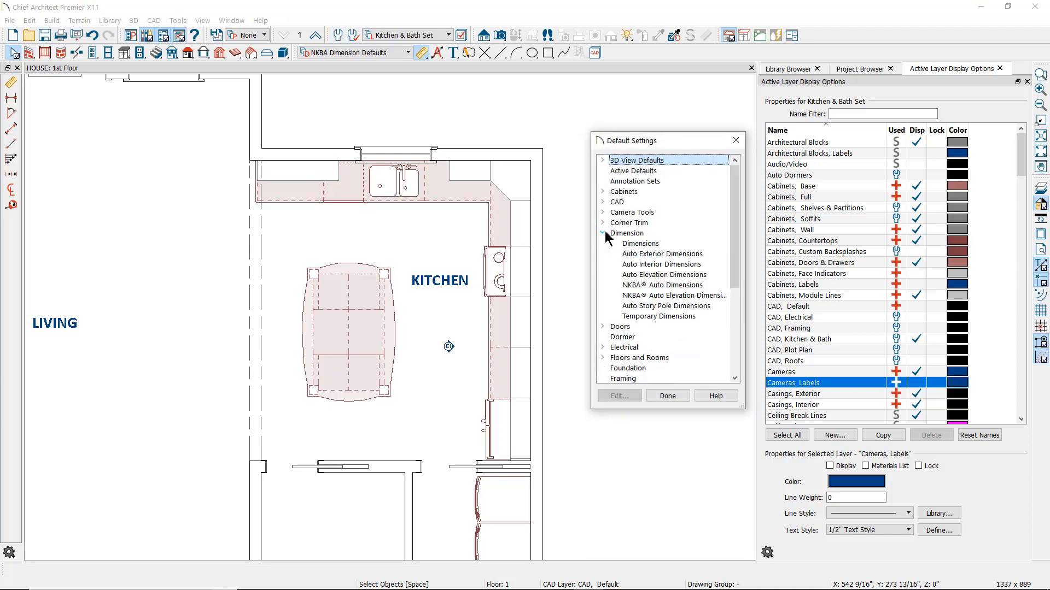
{"action": "left_click", "coordinate": [631, 246]}
{"action": "double_click", "coordinate": [631, 246]}
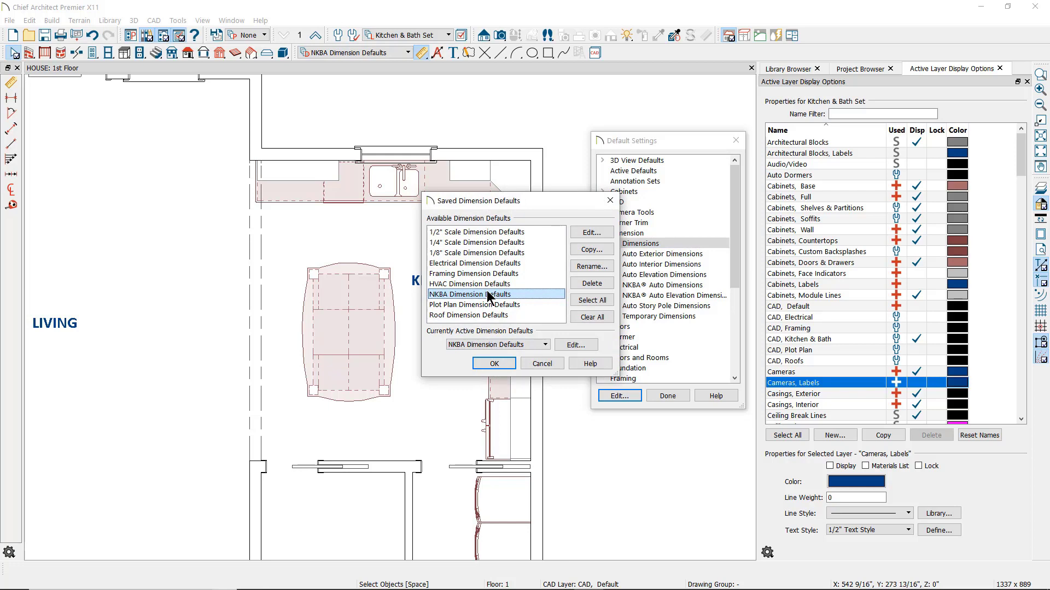
{"action": "left_click", "coordinate": [479, 232]}
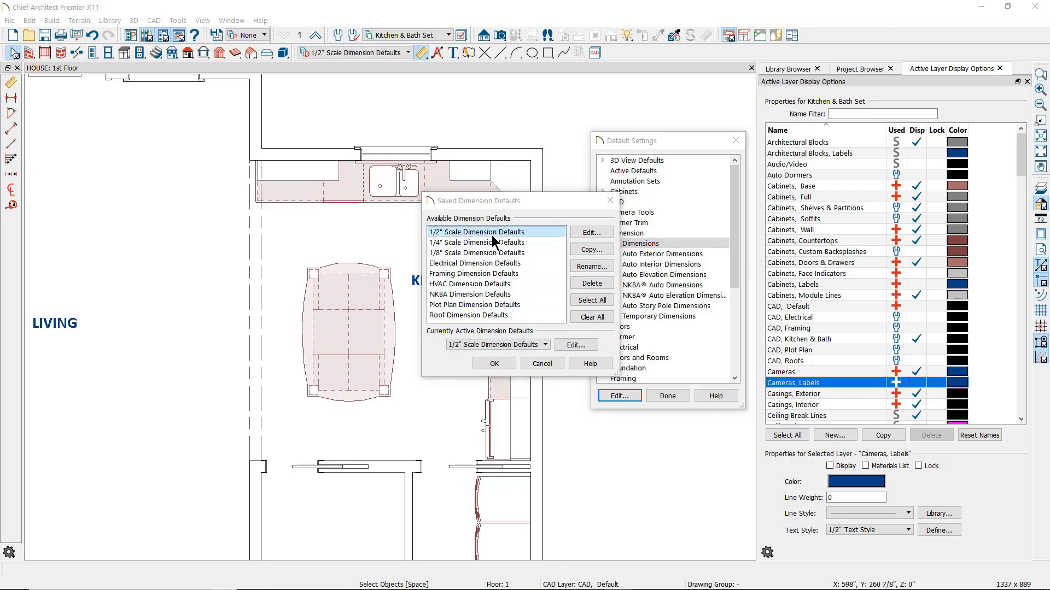
{"action": "left_click", "coordinate": [495, 364]}
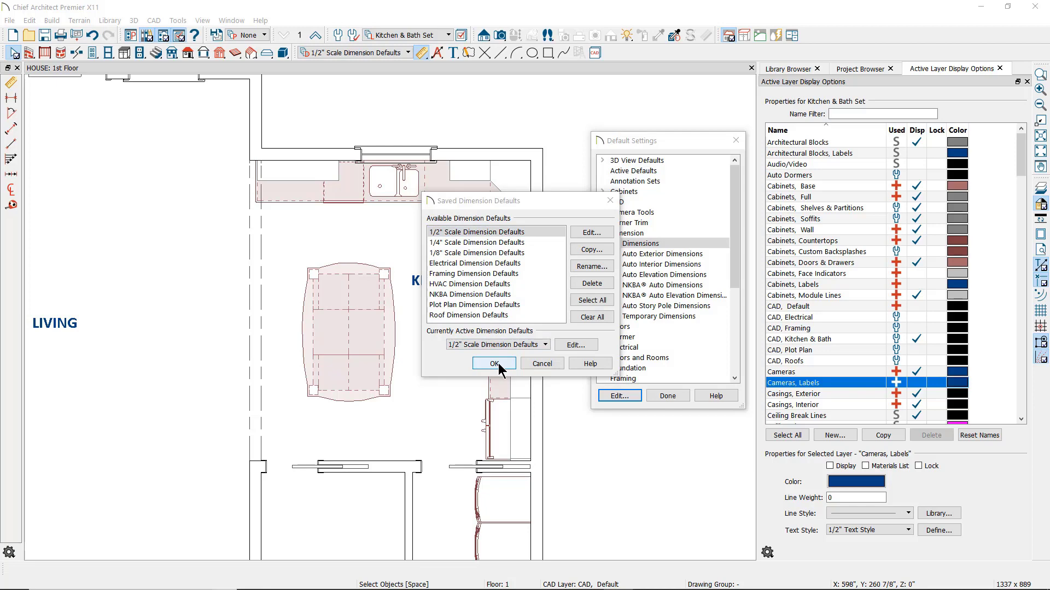
{"action": "left_click", "coordinate": [668, 395]}
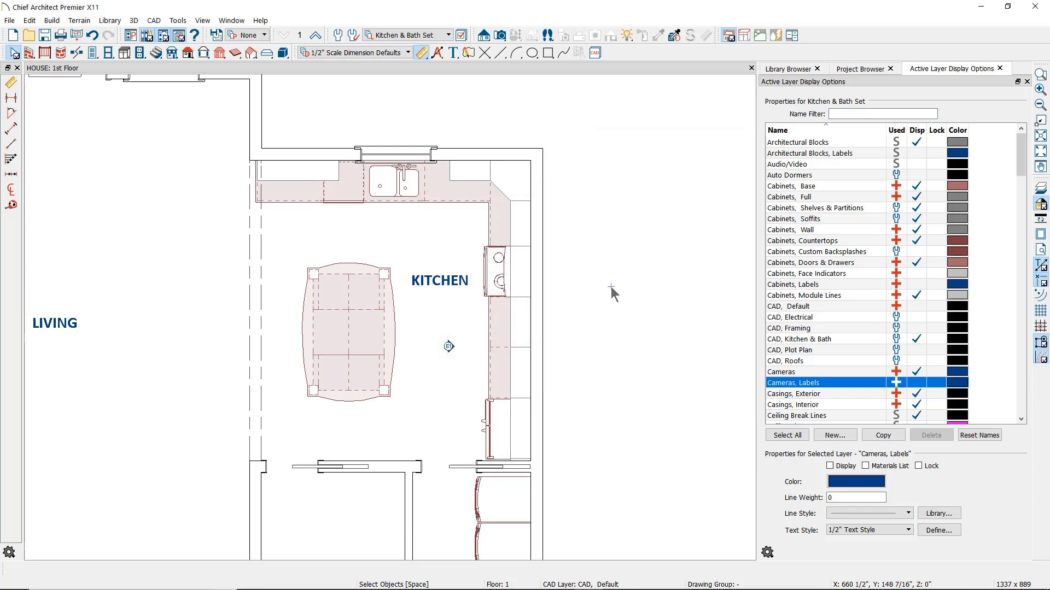
Step: Draw a manual dimension string down the kitchen's right wall and move it outside
{"action": "left_click", "coordinate": [402, 54]}
{"action": "left_click", "coordinate": [401, 54]}
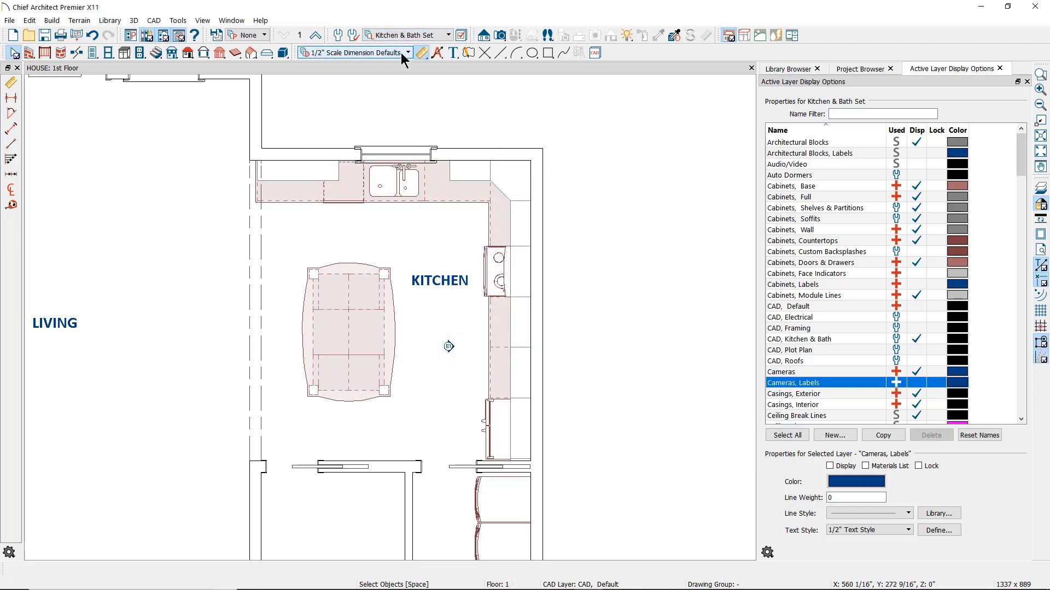
{"action": "left_click", "coordinate": [422, 51]}
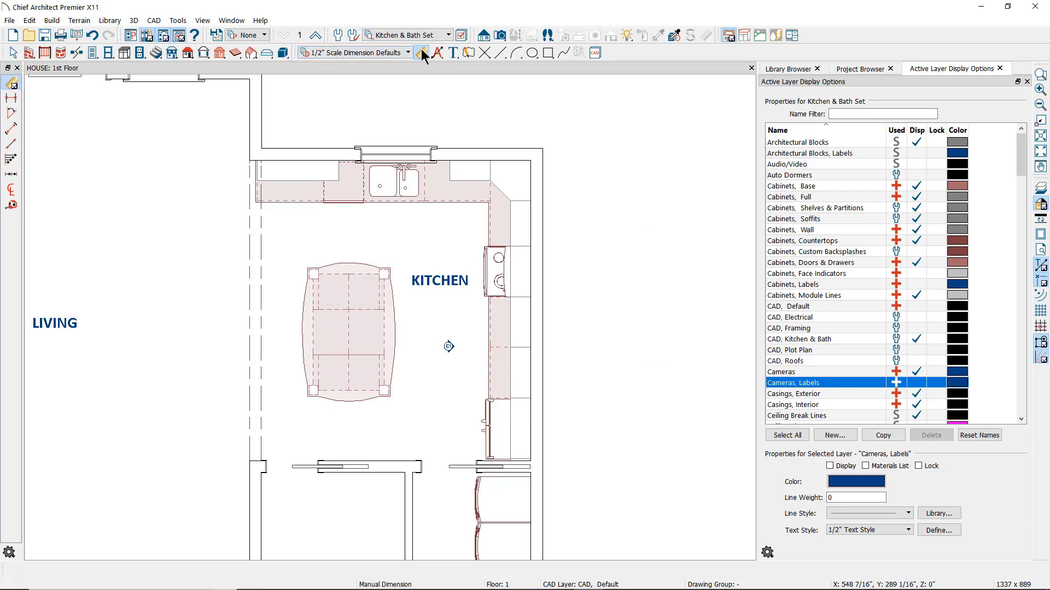
{"action": "left_click_drag", "start_coordinate": [552, 132], "coordinate": [548, 523]}
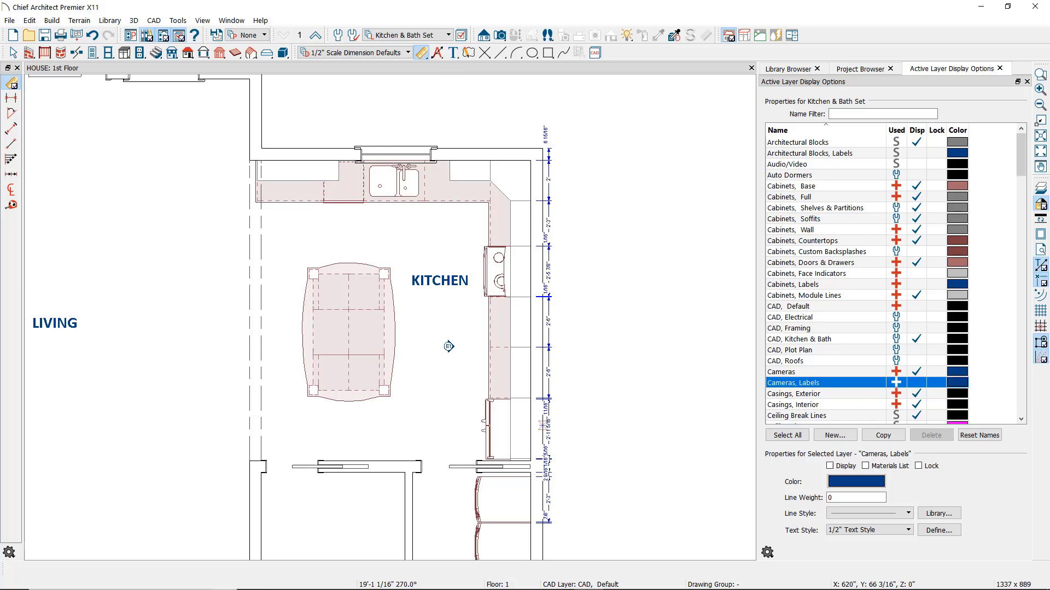
{"action": "left_click_drag", "start_coordinate": [548, 385], "coordinate": [560, 385]}
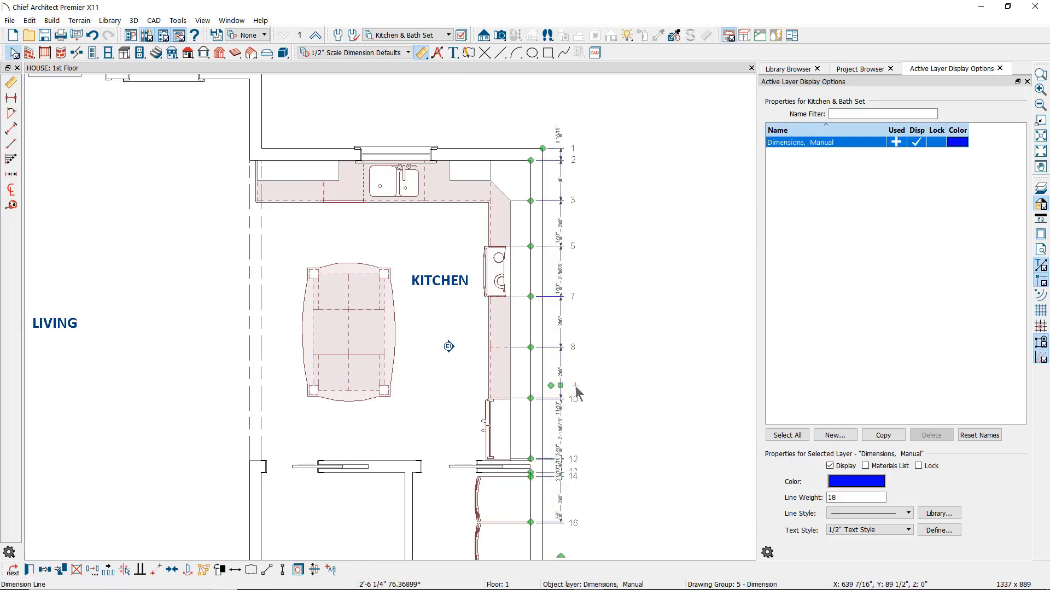
{"action": "scroll", "coordinate": [553, 353], "scroll_direction": "down", "scroll_amount": 1}
{"action": "left_click", "coordinate": [564, 352]}
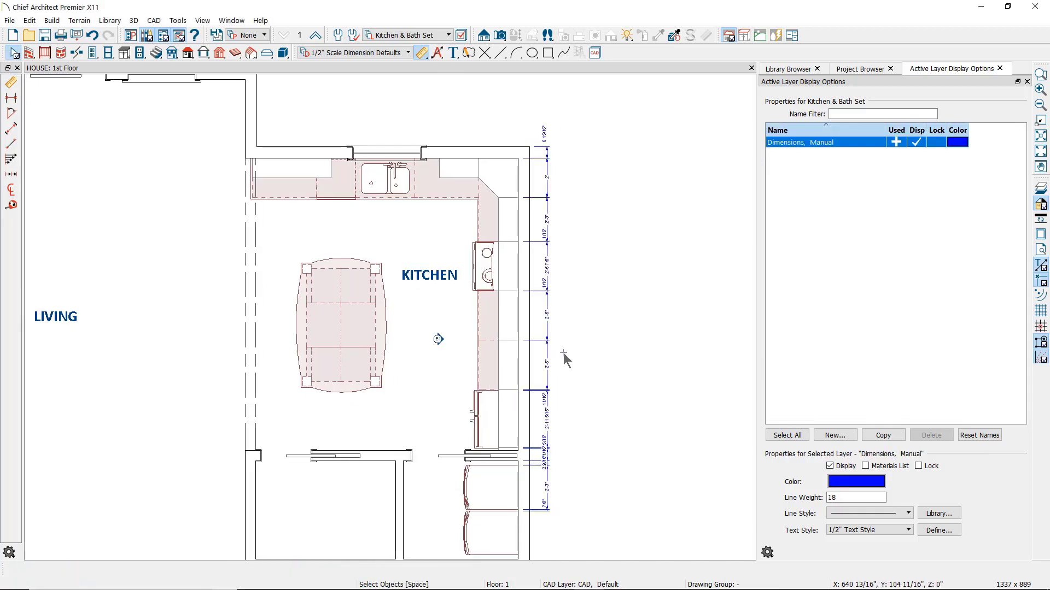
Step: Inspect the standard string with 2'-6" segments and shift it further right of the wall
{"action": "scroll", "coordinate": [557, 370], "scroll_direction": "up", "scroll_amount": 3}
{"action": "scroll", "coordinate": [550, 367], "scroll_direction": "up", "scroll_amount": 3}
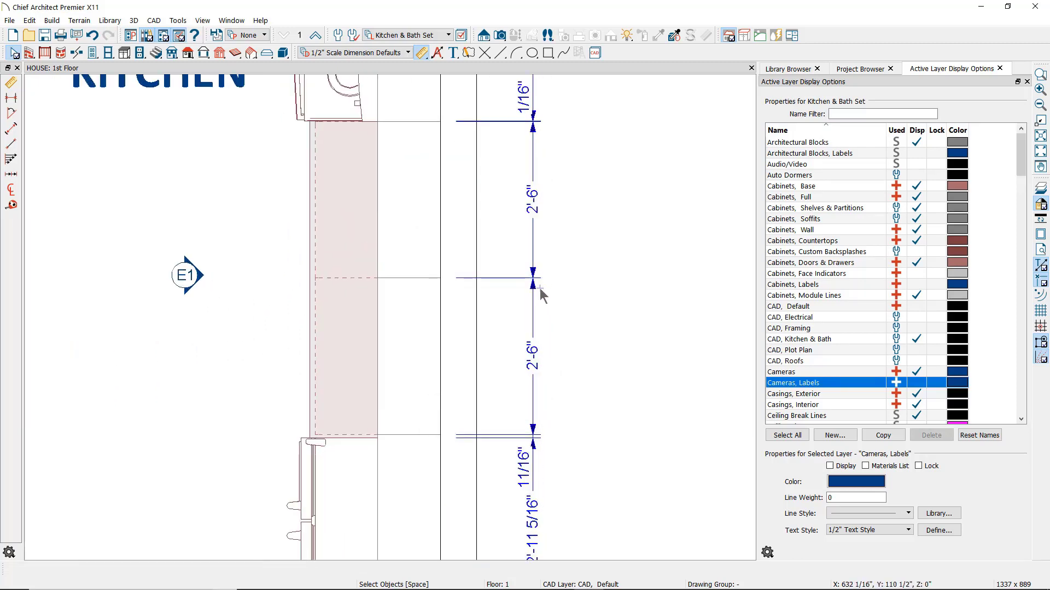
{"action": "left_click", "coordinate": [529, 345]}
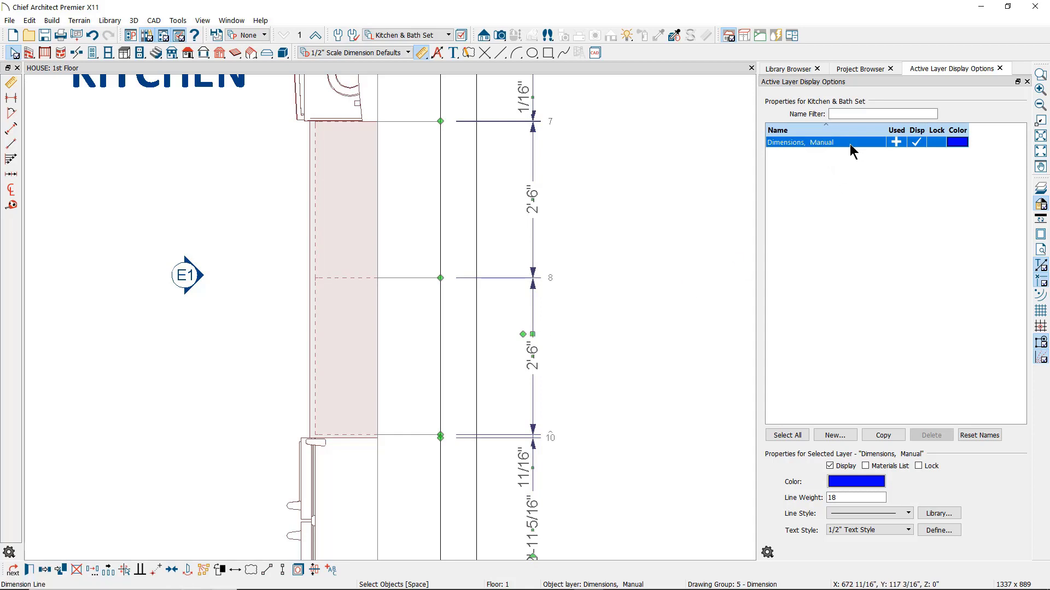
{"action": "left_click", "coordinate": [702, 163]}
{"action": "scroll", "coordinate": [702, 163], "scroll_direction": "down", "scroll_amount": 4}
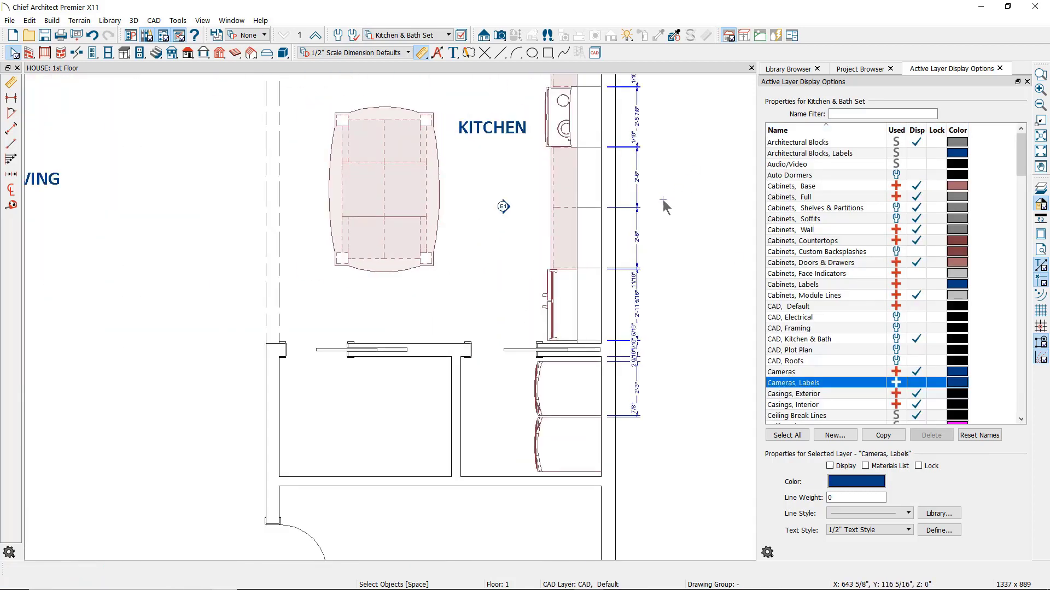
{"action": "left_click", "coordinate": [637, 187]}
{"action": "left_click_drag", "start_coordinate": [637, 187], "coordinate": [690, 186]}
{"action": "middle_click_drag", "start_coordinate": [649, 162], "coordinate": [601, 284]}
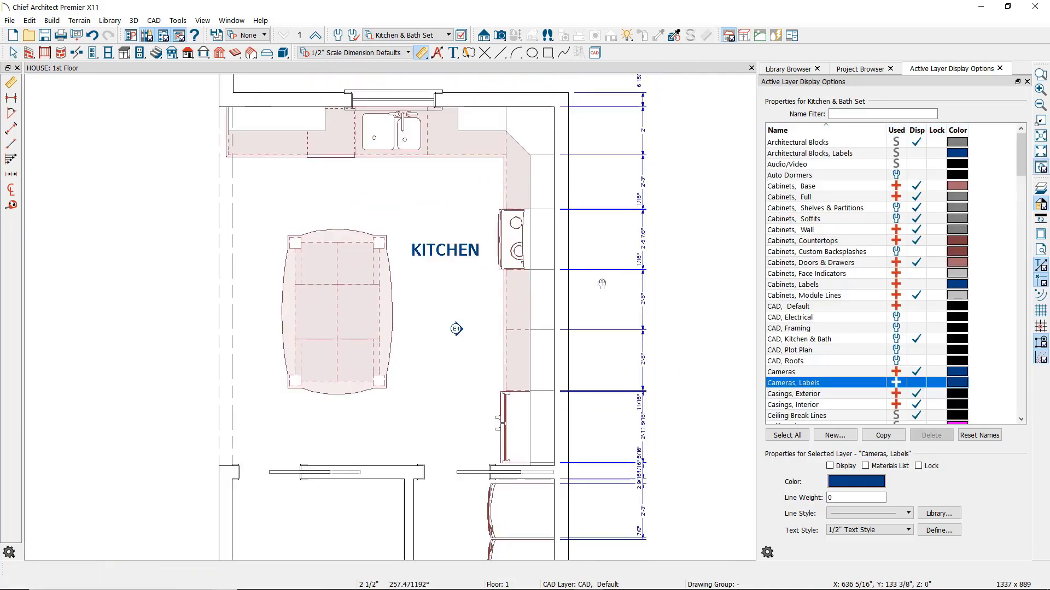
Step: Switch to NKBA Dimension Defaults and dimension the right wall beside the standard string
{"action": "left_click", "coordinate": [369, 52]}
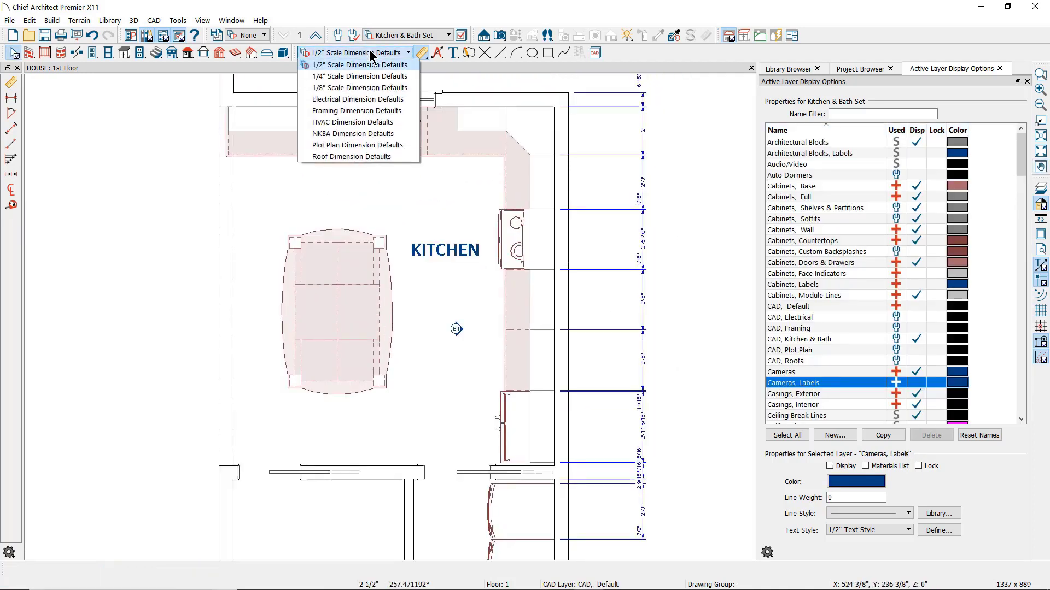
{"action": "left_click", "coordinate": [359, 137]}
{"action": "left_click", "coordinate": [421, 52]}
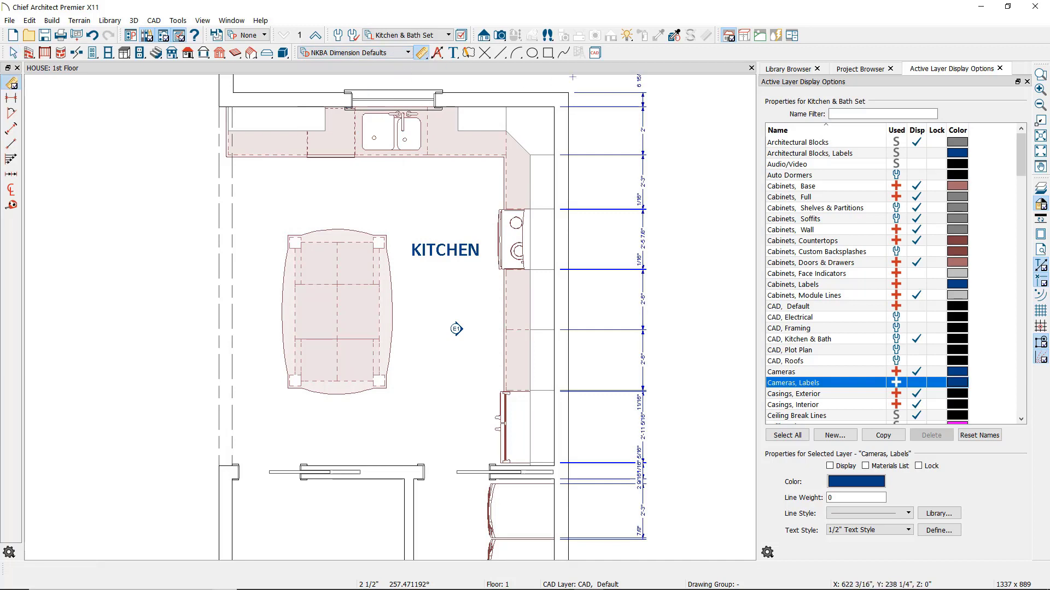
{"action": "left_click_drag", "start_coordinate": [572, 77], "coordinate": [575, 498]}
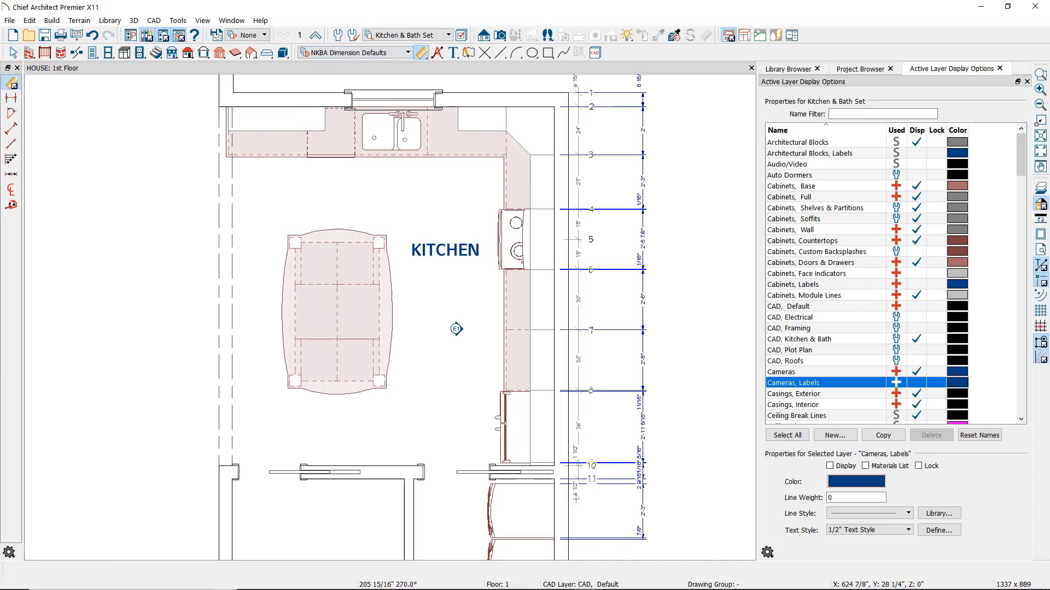
{"action": "left_click_drag", "start_coordinate": [595, 375], "coordinate": [636, 375]}
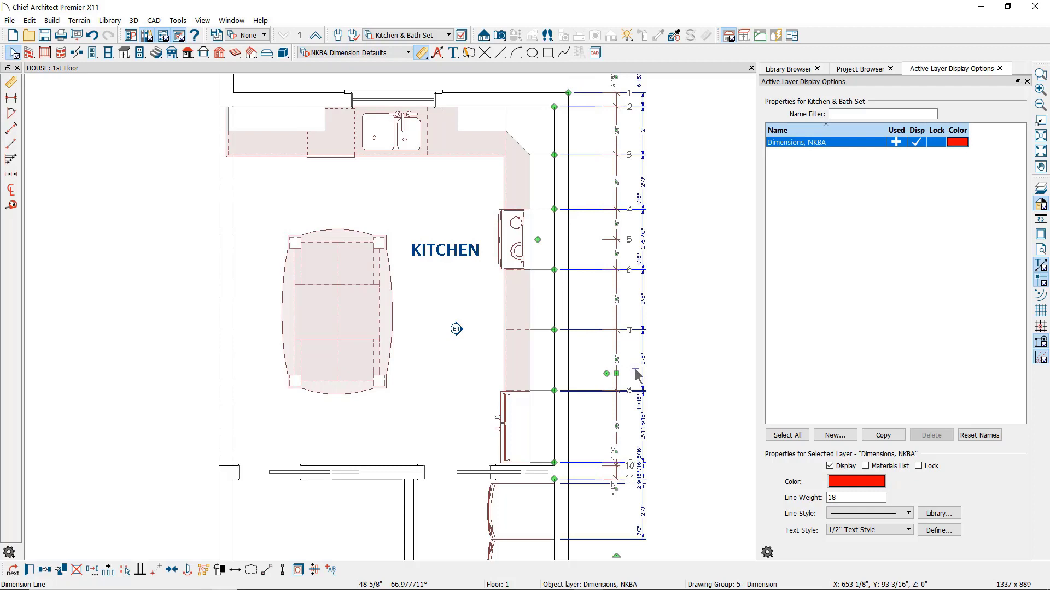
{"action": "scroll", "coordinate": [635, 375], "scroll_direction": "up", "scroll_amount": 6}
{"action": "left_click", "coordinate": [578, 323]}
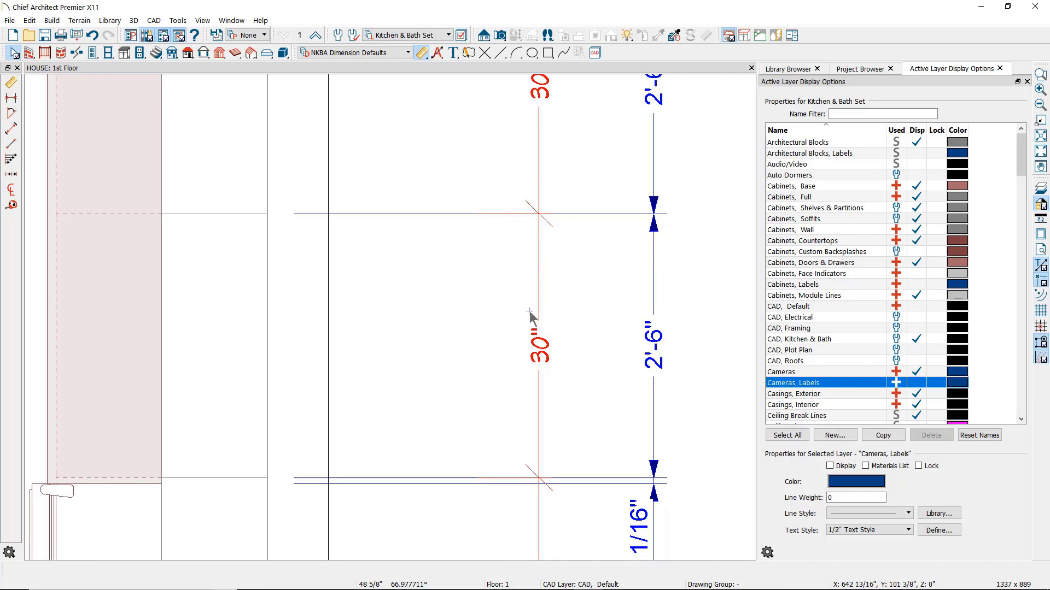
Step: Inspect the red 30" NKBA dimension, then deselect it
{"action": "left_click", "coordinate": [535, 338]}
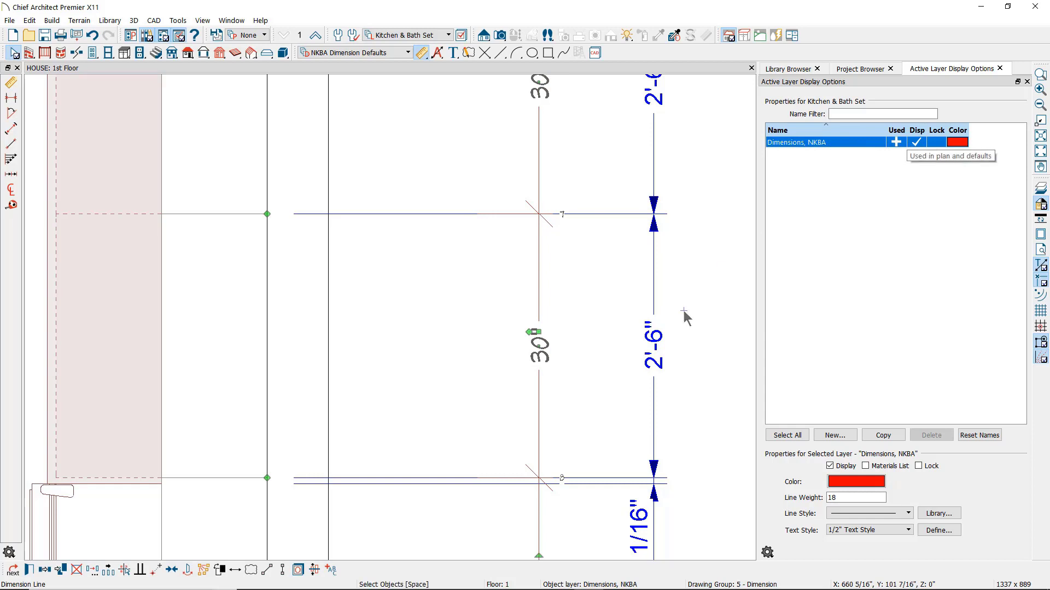
{"action": "scroll", "coordinate": [650, 346], "scroll_direction": "down", "scroll_amount": 2}
{"action": "scroll", "coordinate": [649, 345], "scroll_direction": "down", "scroll_amount": 4}
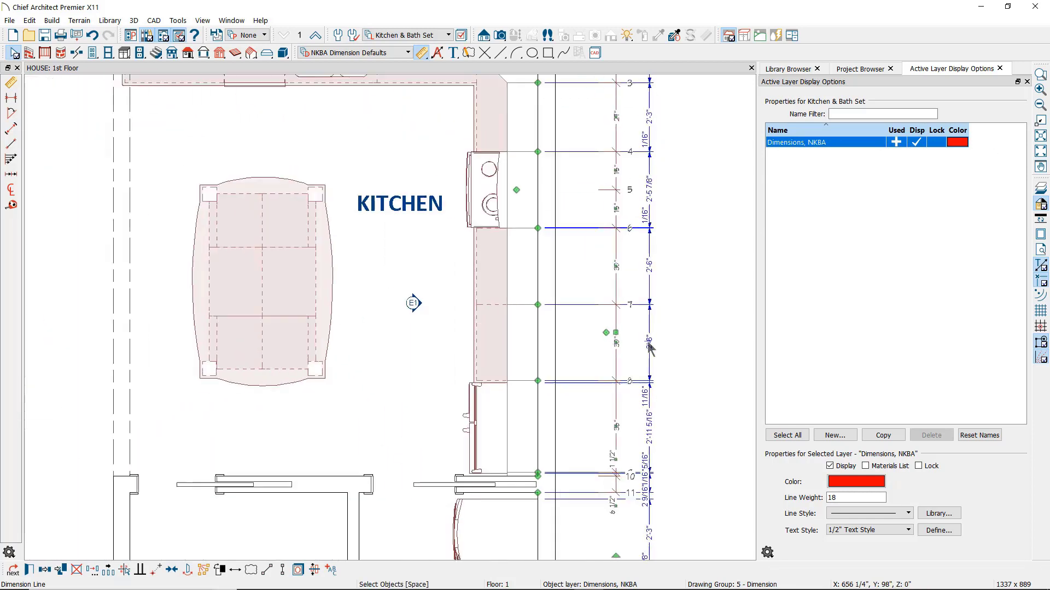
{"action": "key", "text": "Escape"}
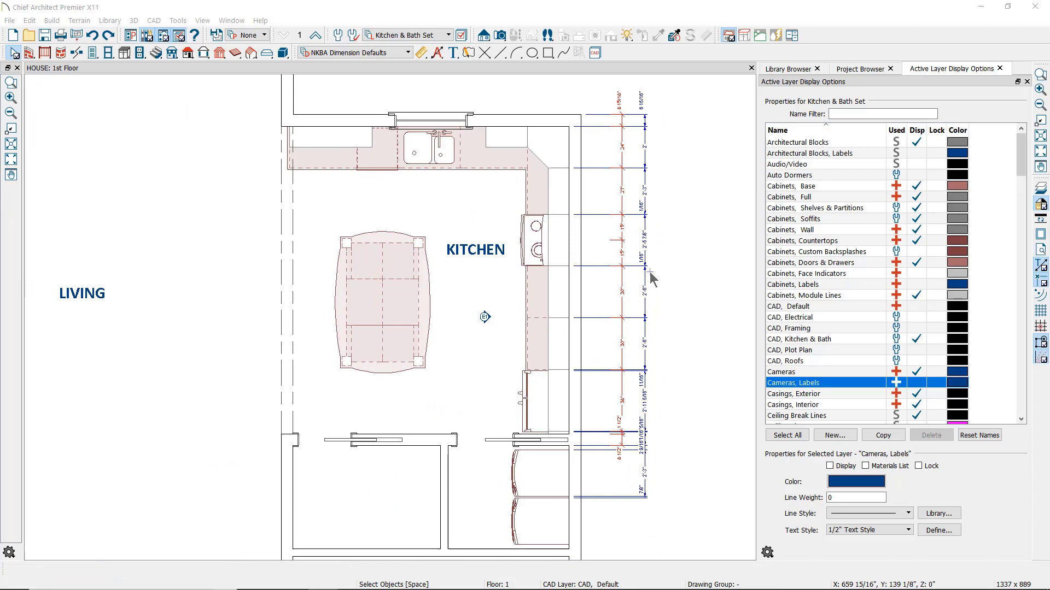
Step: Open the NKBA Dimension Defaults editor from Default Settings > Dimension > Dimensions
{"action": "left_click", "coordinate": [335, 35]}
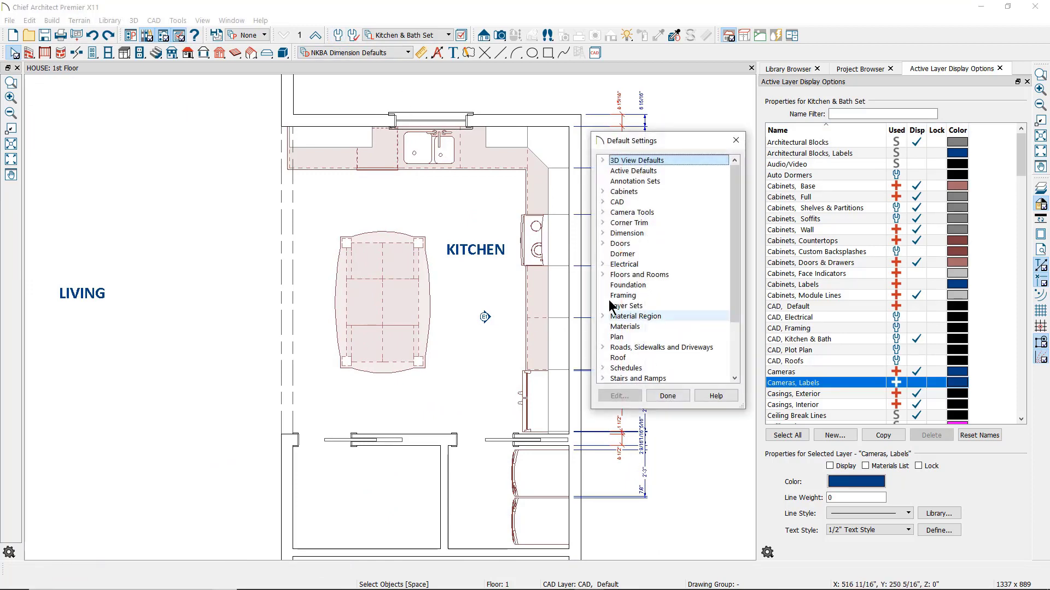
{"action": "left_click", "coordinate": [604, 233]}
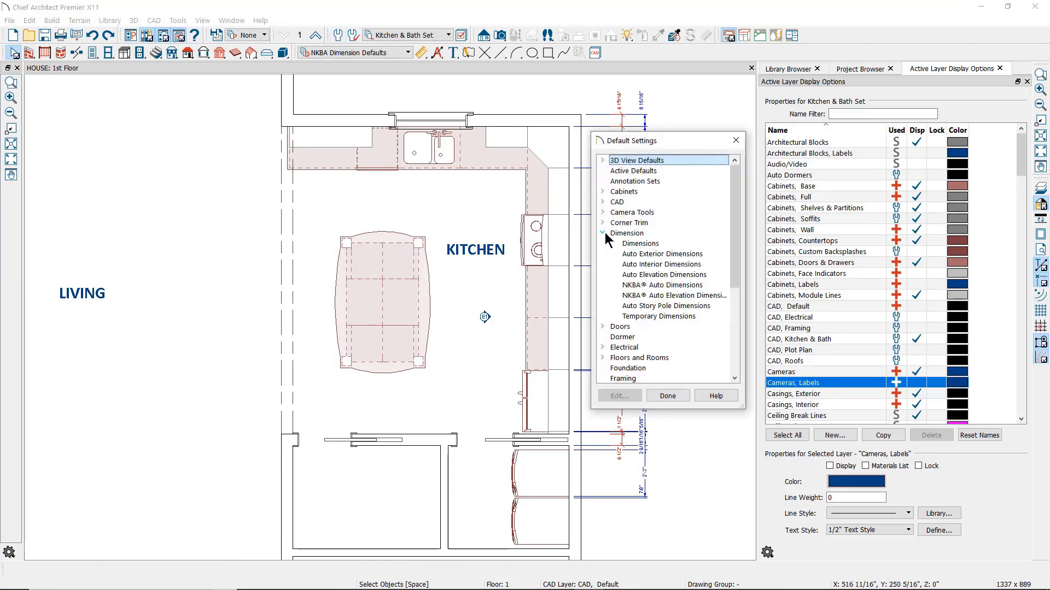
{"action": "double_click", "coordinate": [633, 245]}
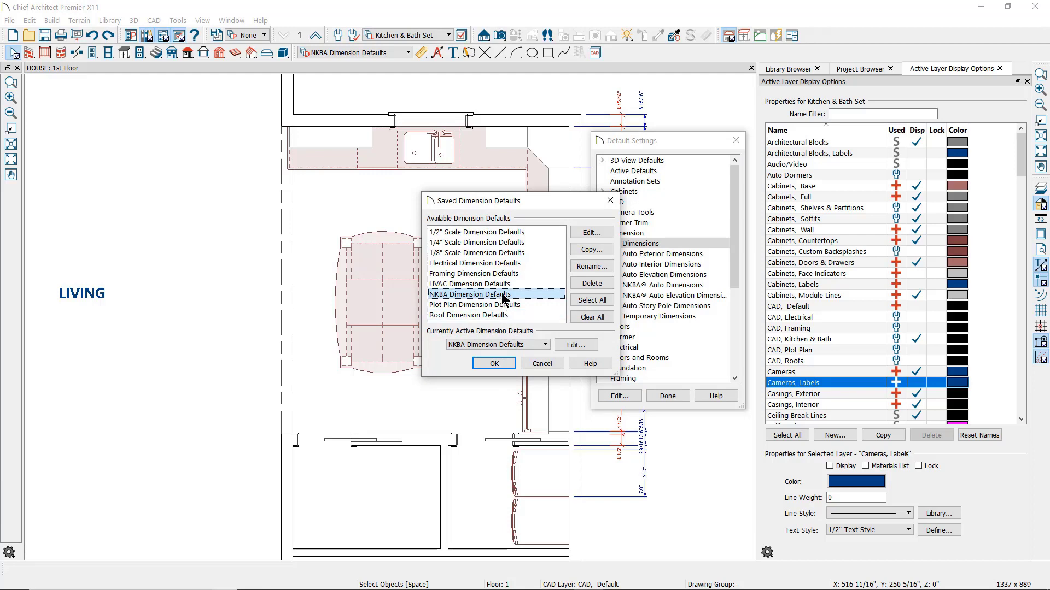
{"action": "left_click", "coordinate": [585, 234]}
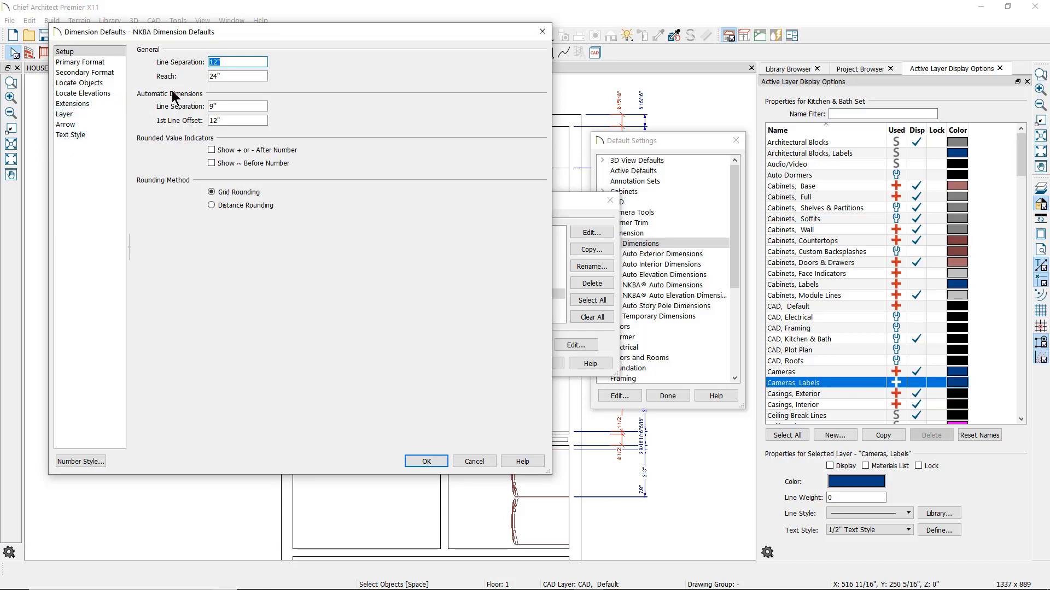
Step: Review the NKBA Primary Format units, Locate Objects and Extensions settings unchanged
{"action": "left_click", "coordinate": [113, 64]}
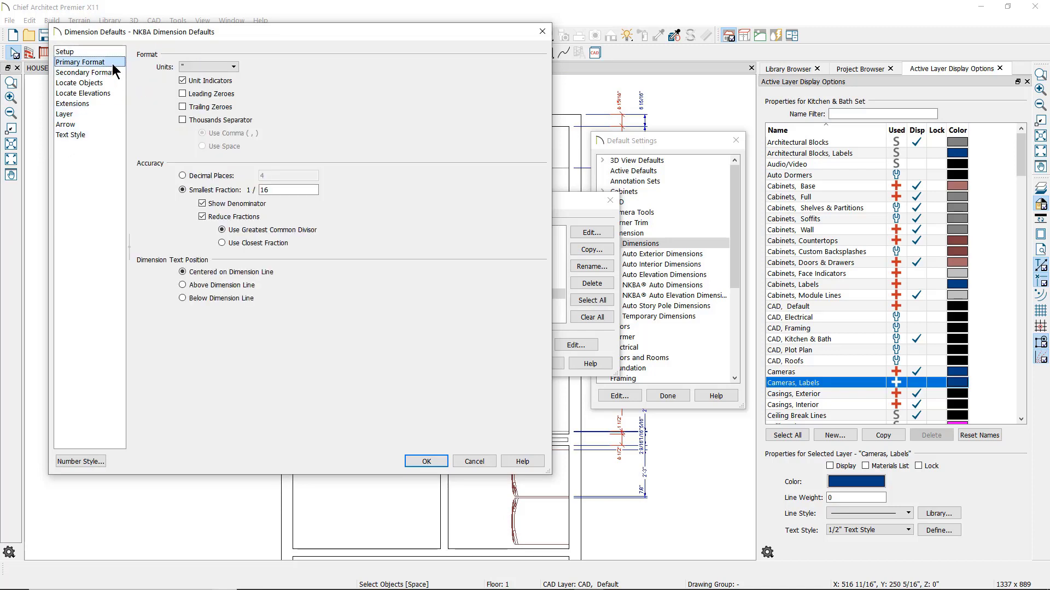
{"action": "left_click", "coordinate": [197, 66]}
{"action": "left_click", "coordinate": [197, 67]}
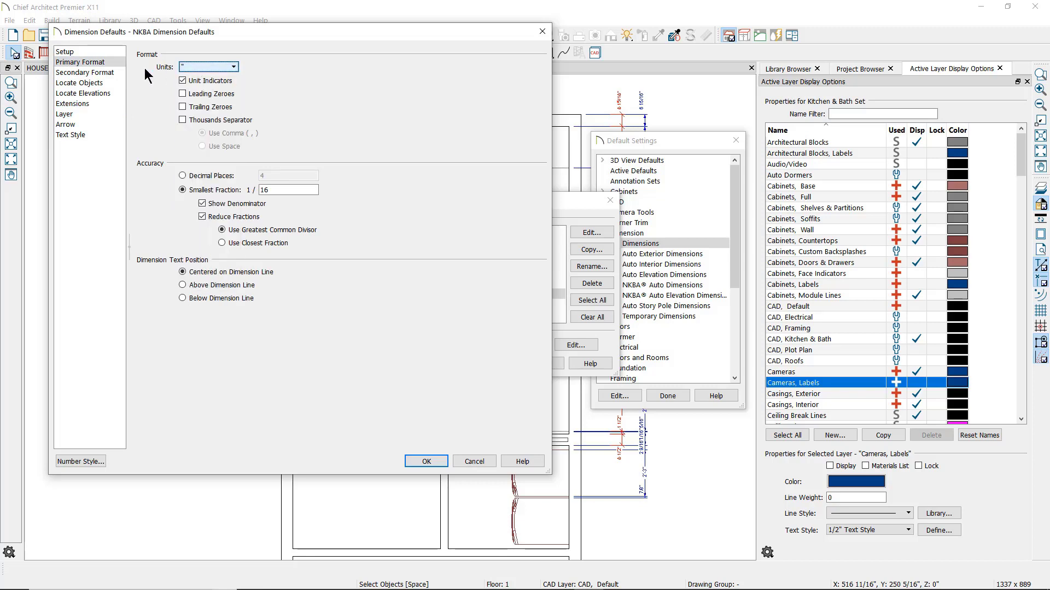
{"action": "left_click", "coordinate": [93, 83]}
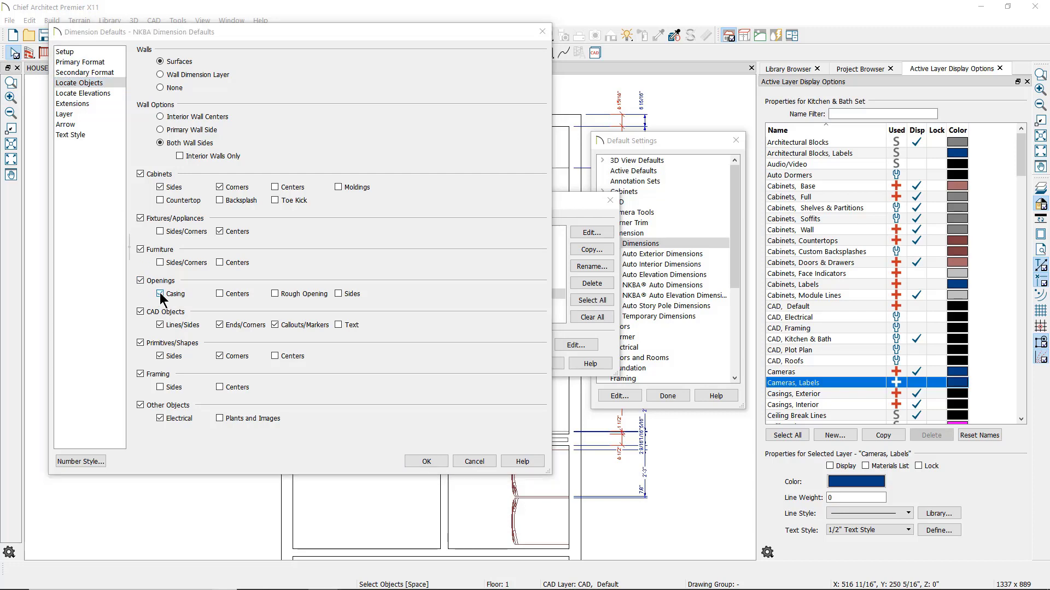
{"action": "left_click", "coordinate": [80, 103]}
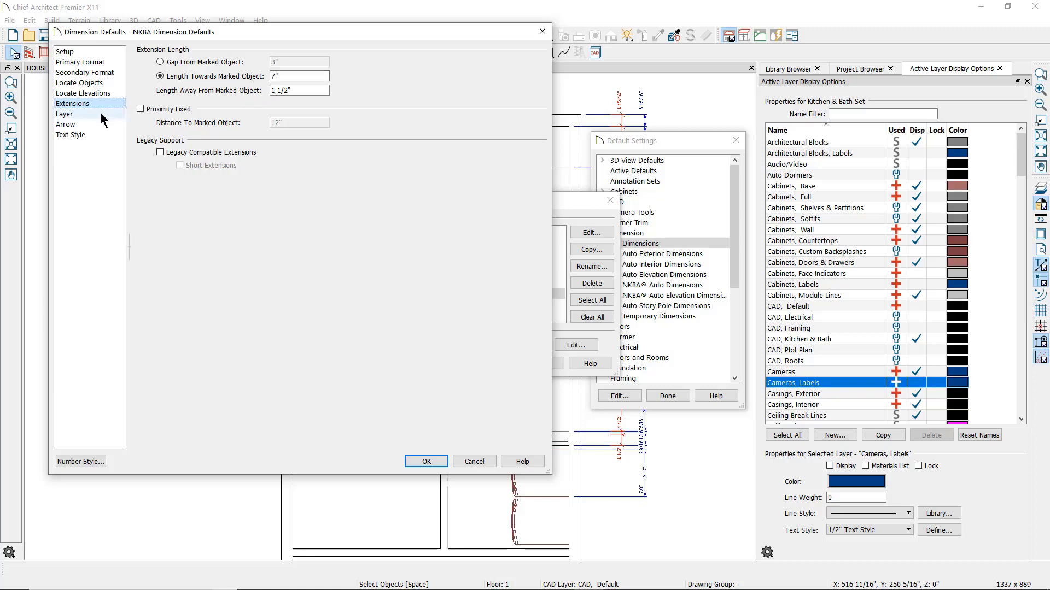
Step: Review the Layer (Dimensions, NKBA), Arrow and Text Style pages, then accept with OK
{"action": "left_click", "coordinate": [82, 115]}
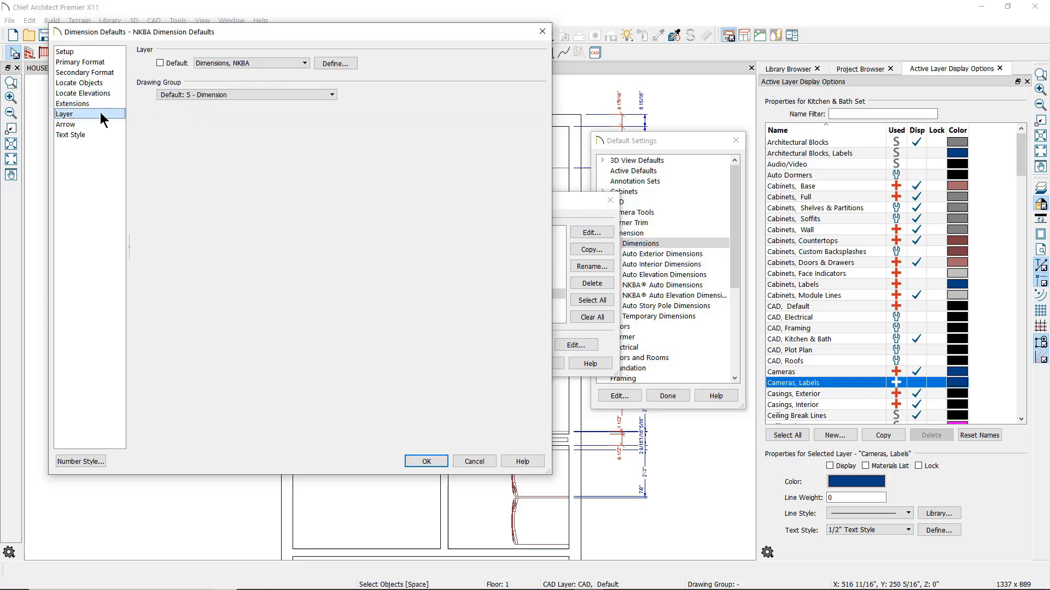
{"action": "left_click", "coordinate": [285, 63]}
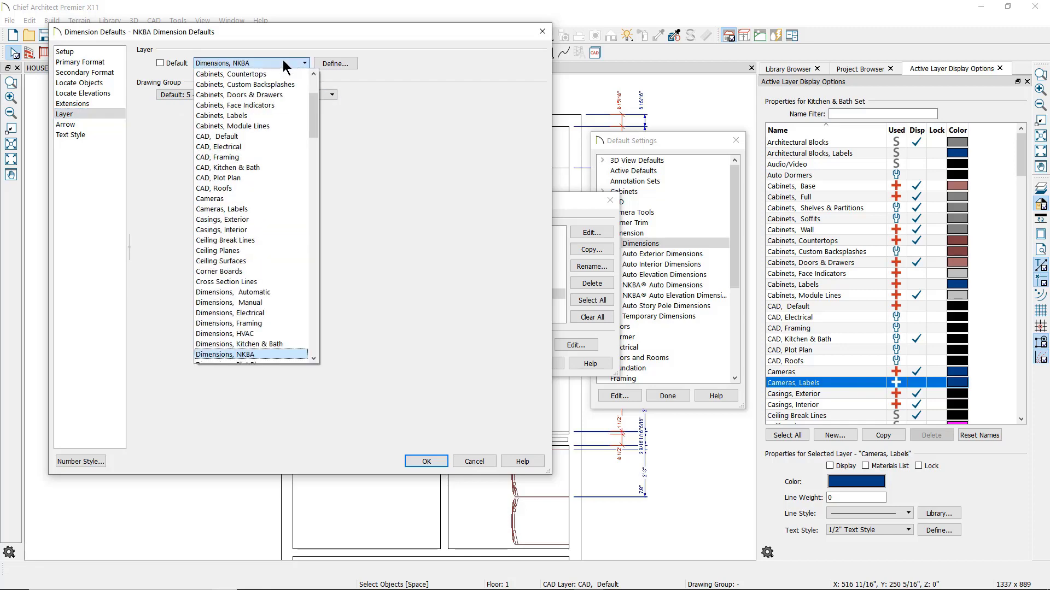
{"action": "left_click", "coordinate": [284, 63]}
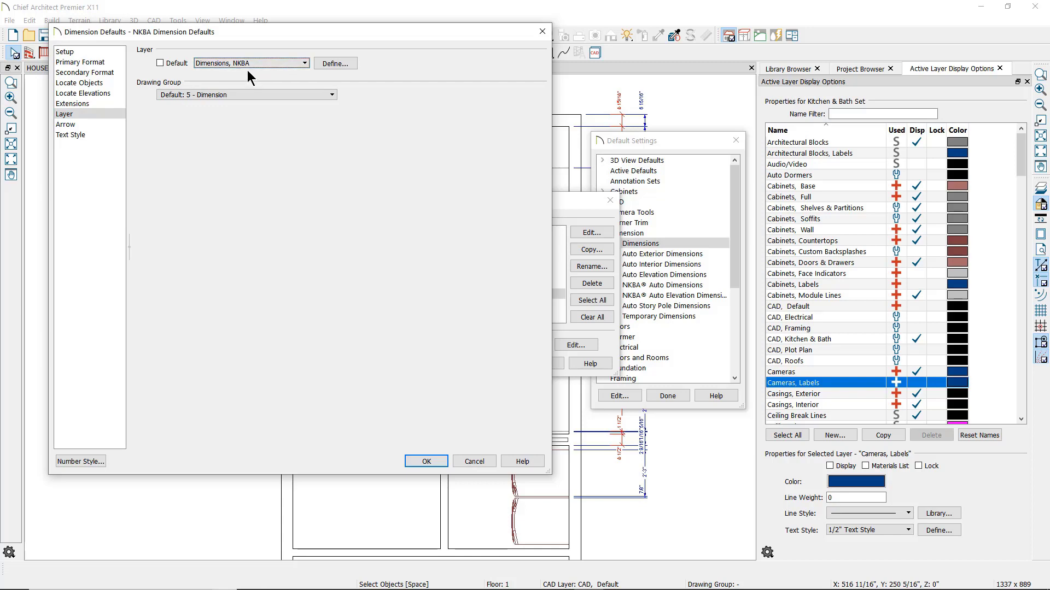
{"action": "left_click", "coordinate": [89, 125]}
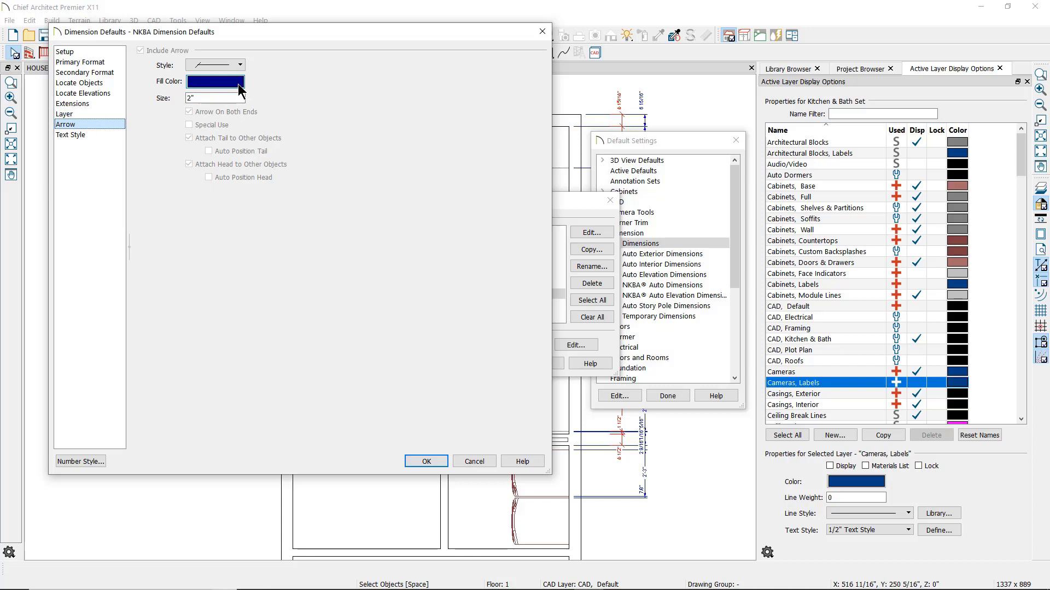
{"action": "left_click", "coordinate": [90, 135]}
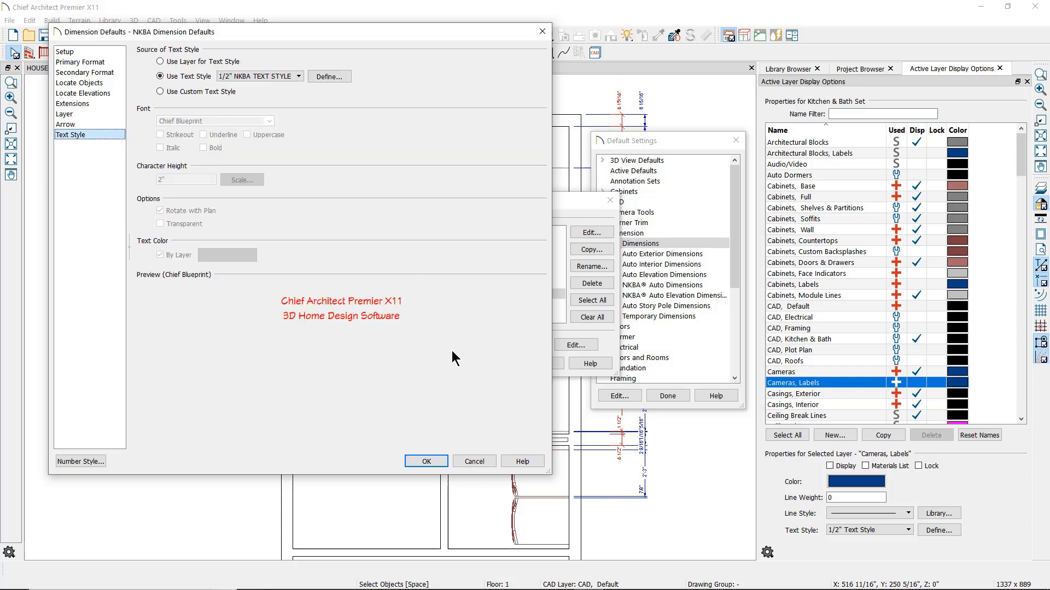
{"action": "left_click", "coordinate": [427, 462]}
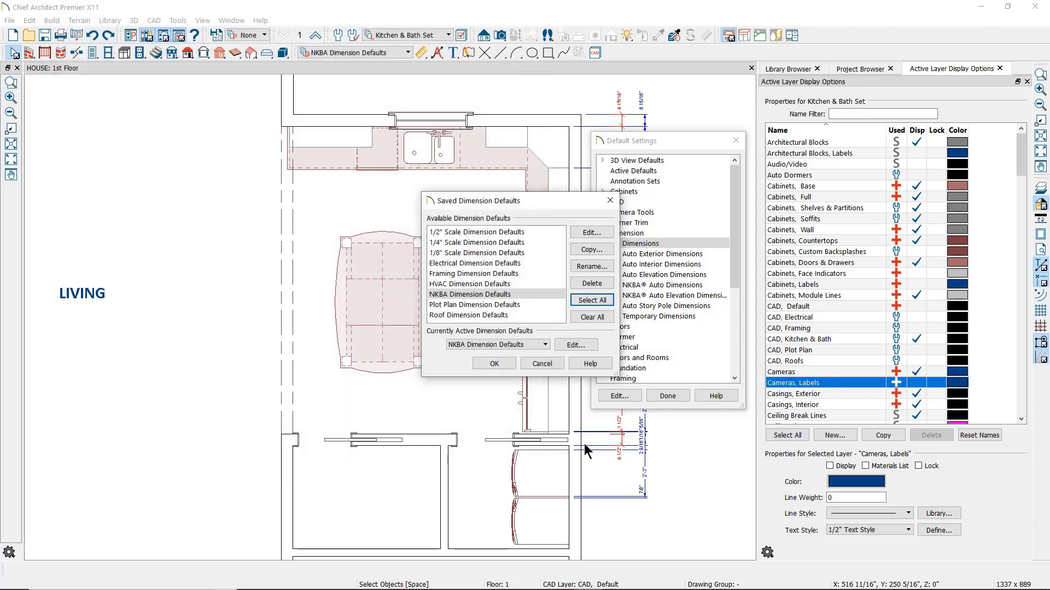
Step: Close both settings windows and delete the two dimension strings beside the kitchen's right wall
{"action": "left_click", "coordinate": [543, 363]}
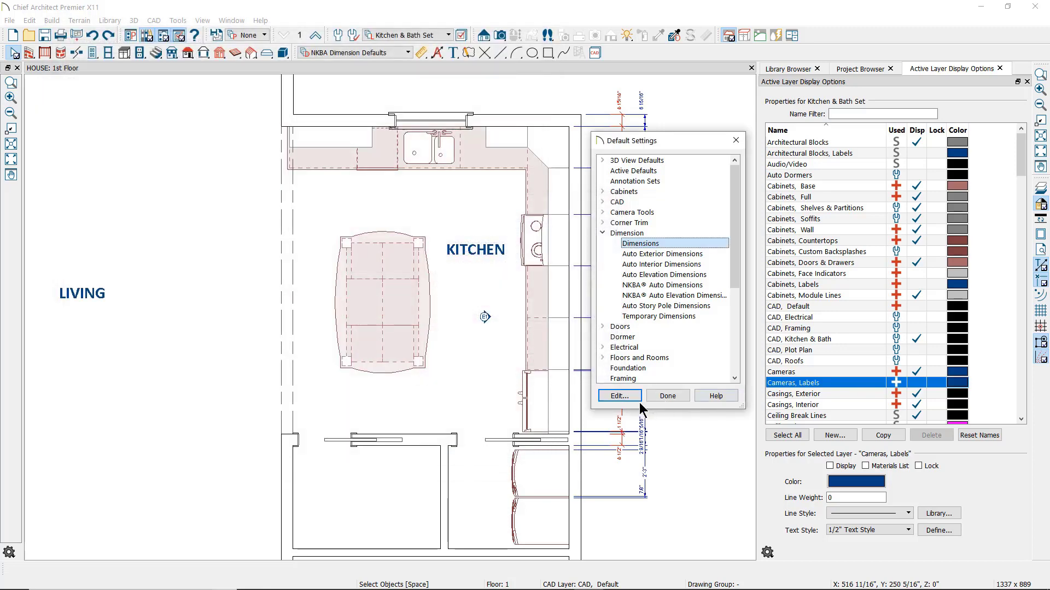
{"action": "left_click", "coordinate": [668, 396]}
{"action": "left_click_drag", "start_coordinate": [670, 317], "coordinate": [593, 378]}
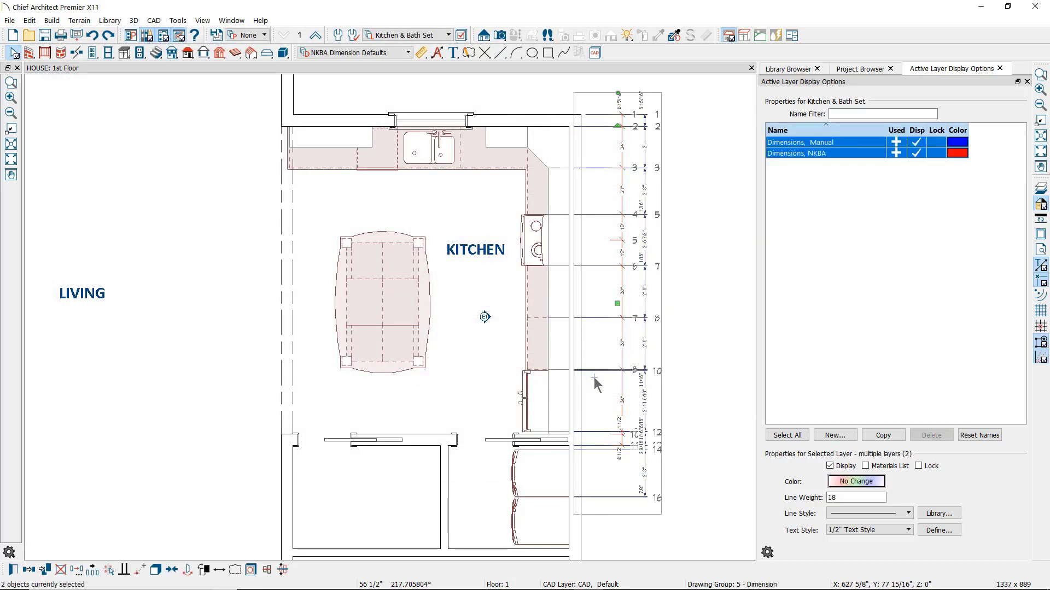
{"action": "key", "text": "Delete"}
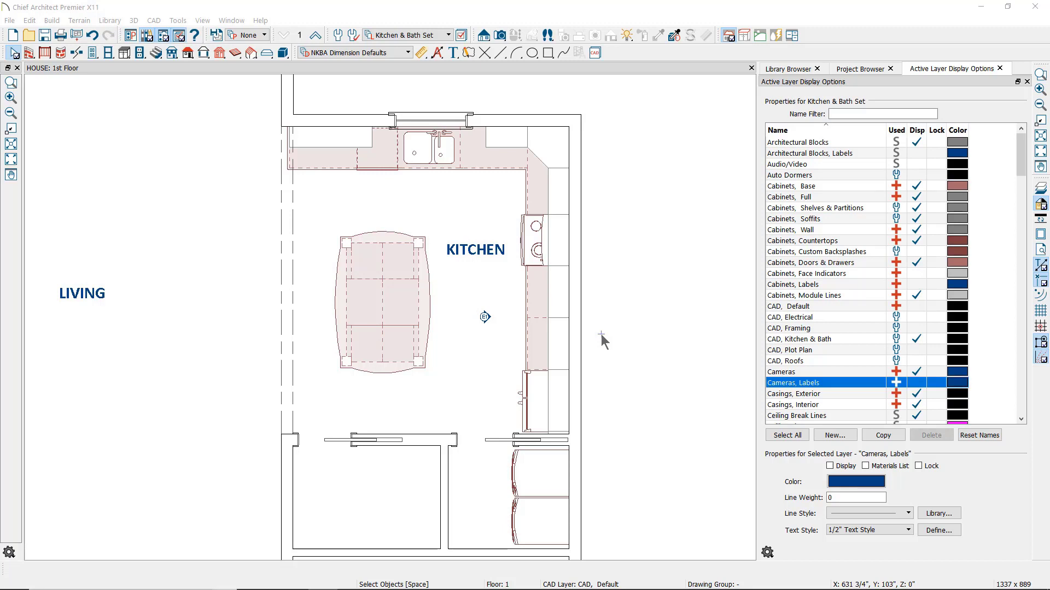
Step: Fit the plan, trial NKBA Auto Dimensions, check the 2nd floor, then undo them
{"action": "left_click", "coordinate": [1041, 136]}
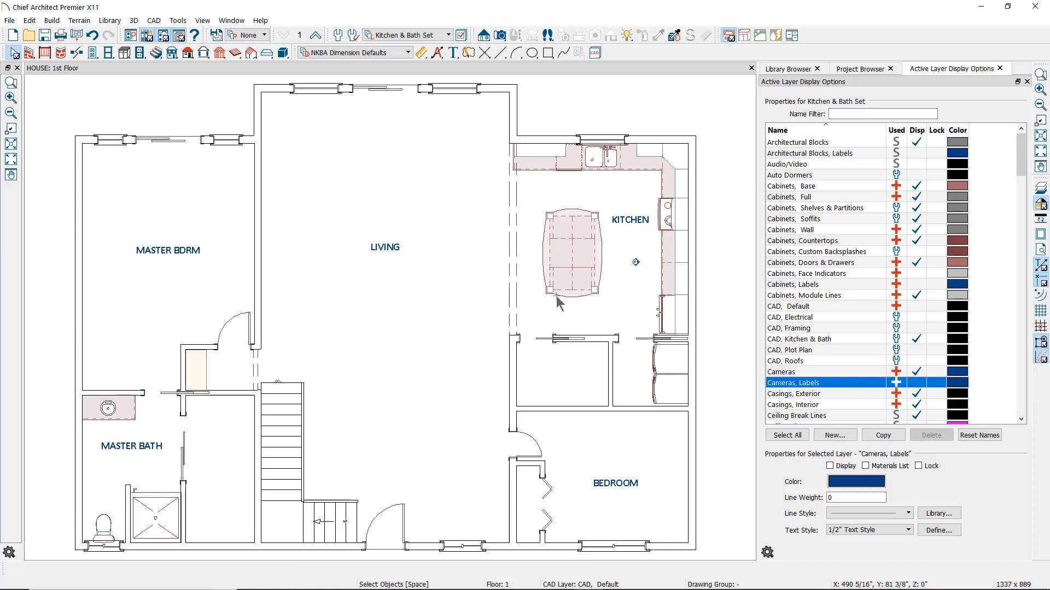
{"action": "left_click", "coordinate": [438, 53]}
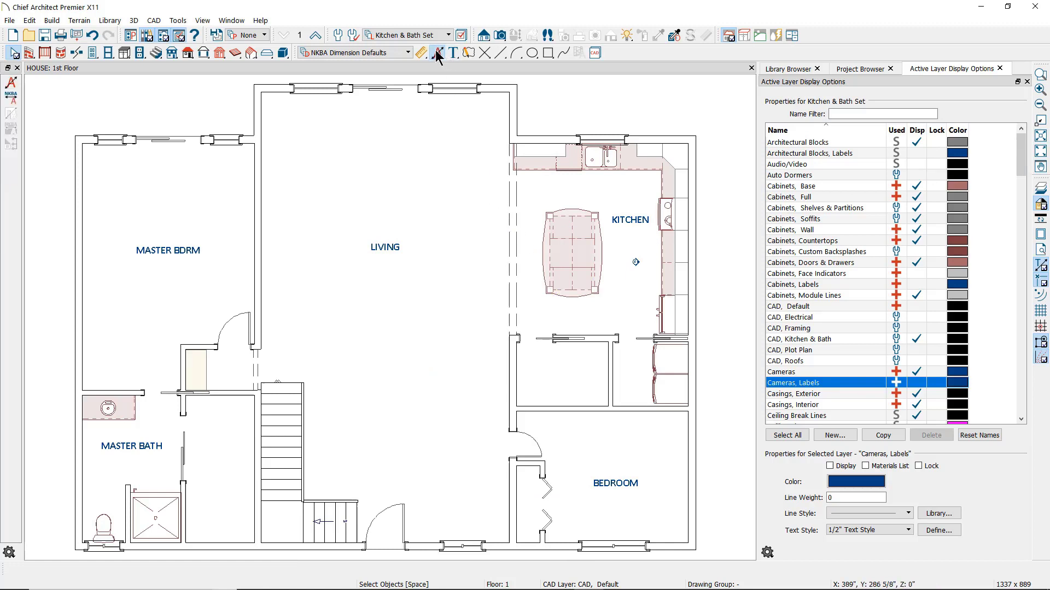
{"action": "left_click", "coordinate": [15, 103]}
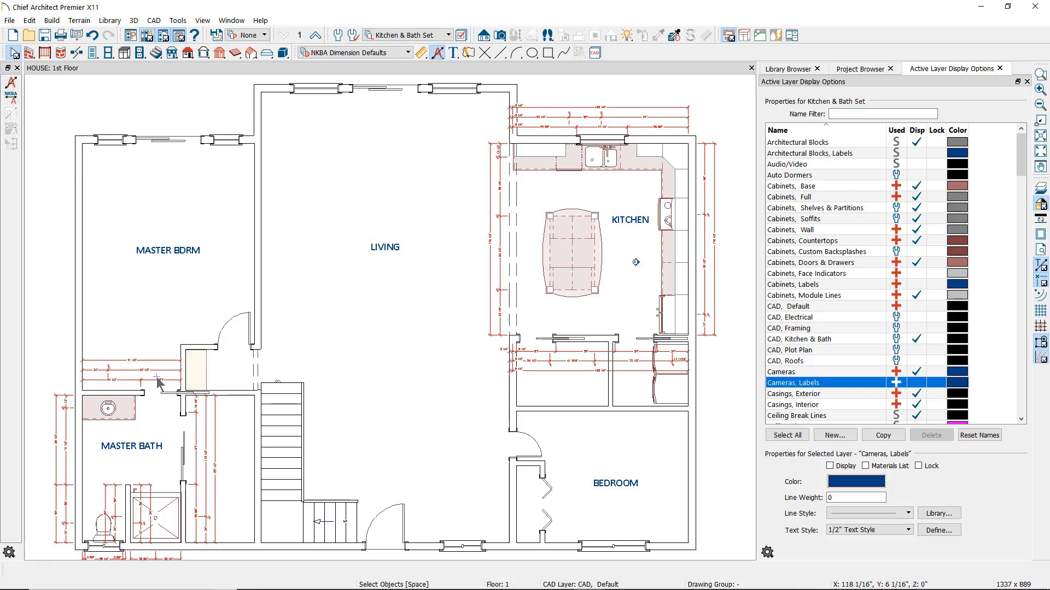
{"action": "left_click", "coordinate": [315, 36]}
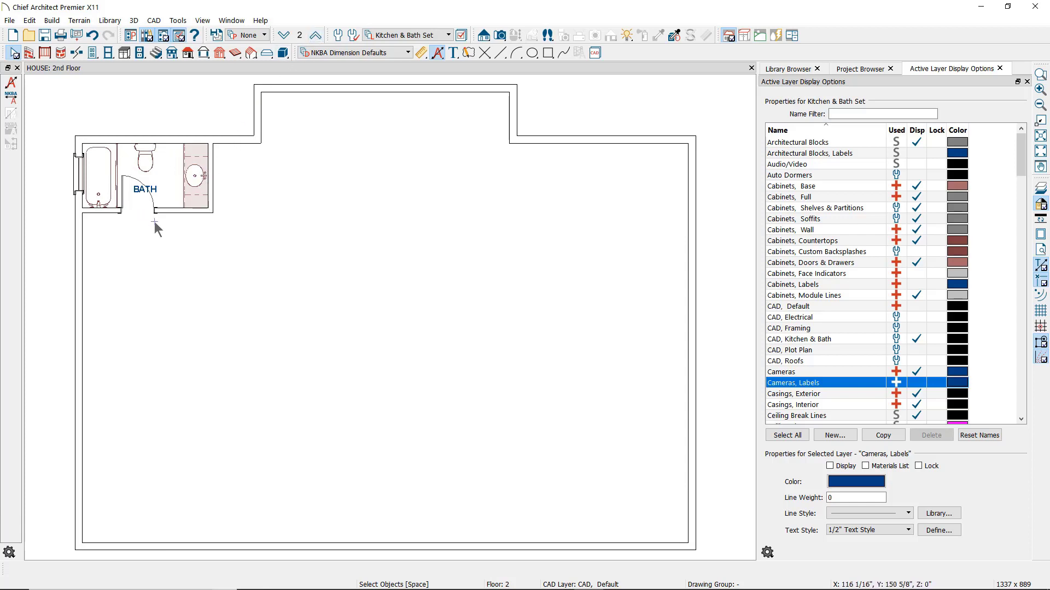
{"action": "left_click", "coordinate": [284, 36]}
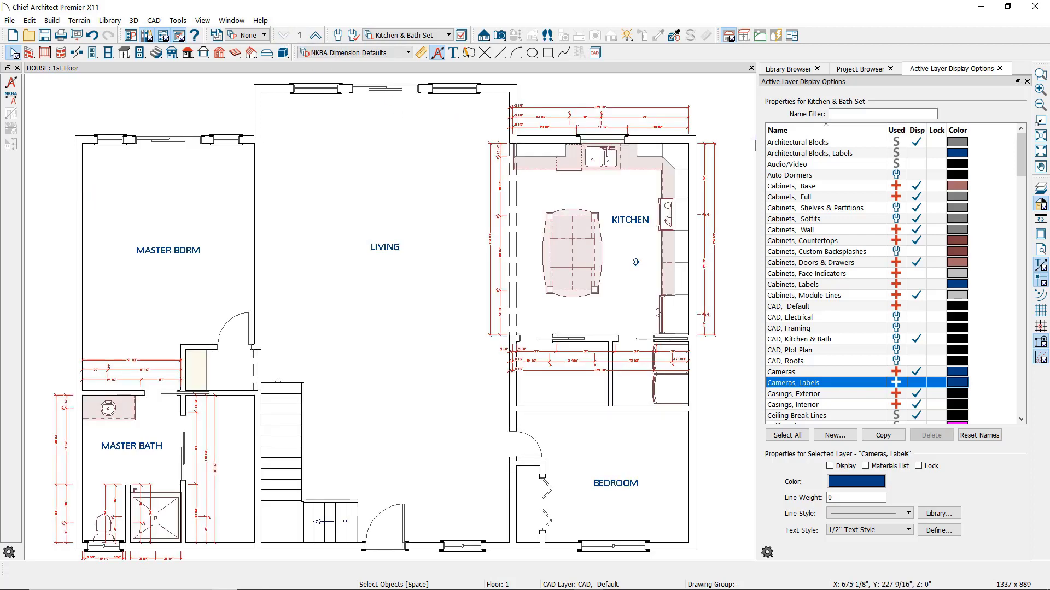
{"action": "left_click", "coordinate": [92, 36]}
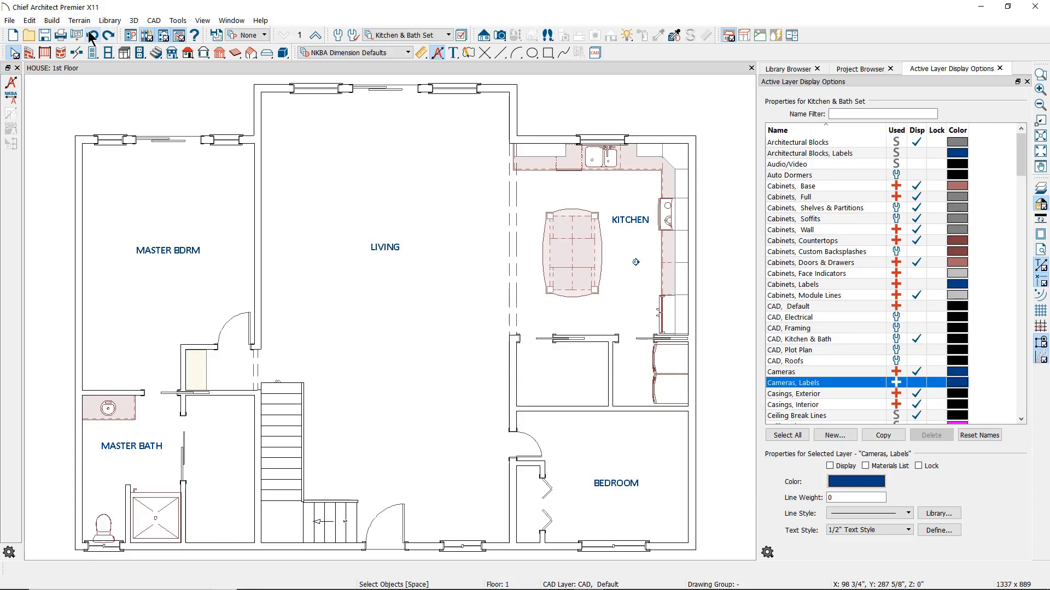
Step: Add automatic interior dimensions to the selected Kitchen room
{"action": "scroll", "coordinate": [731, 123], "scroll_direction": "up", "scroll_amount": 1}
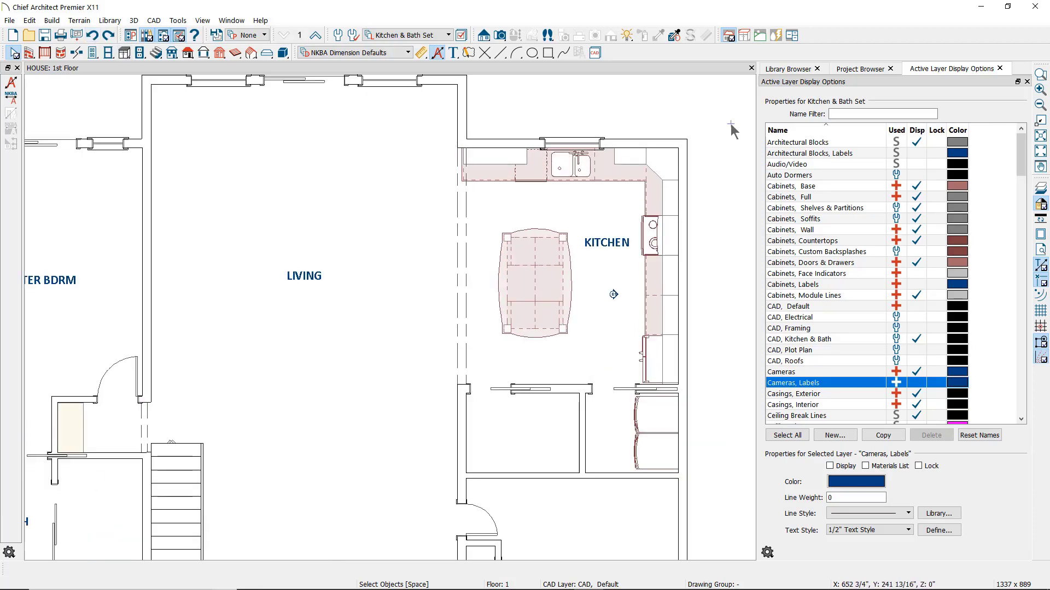
{"action": "scroll", "coordinate": [731, 123], "scroll_direction": "up", "scroll_amount": 1}
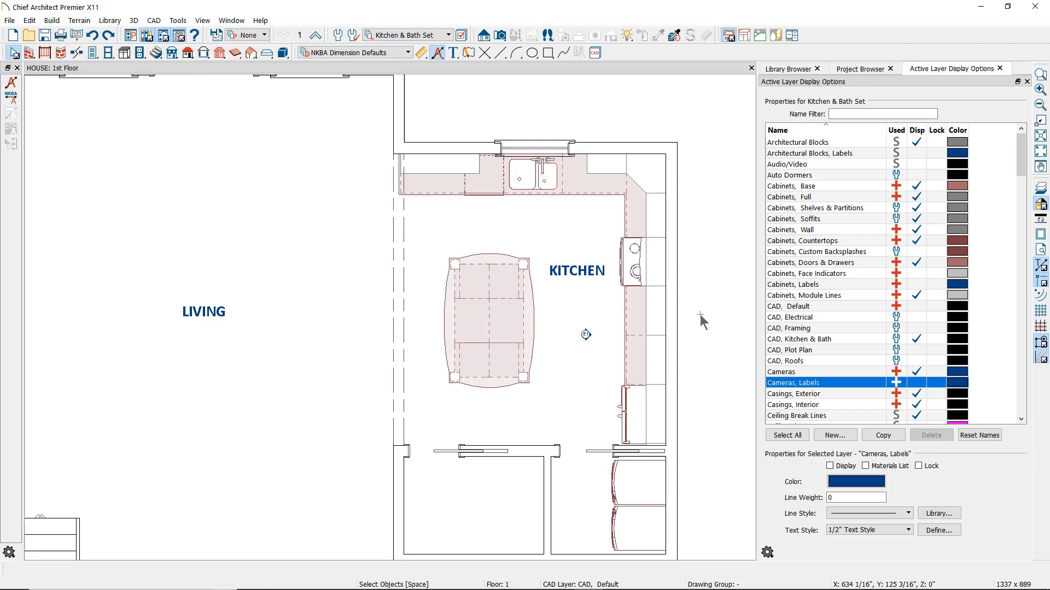
{"action": "left_click", "coordinate": [570, 233]}
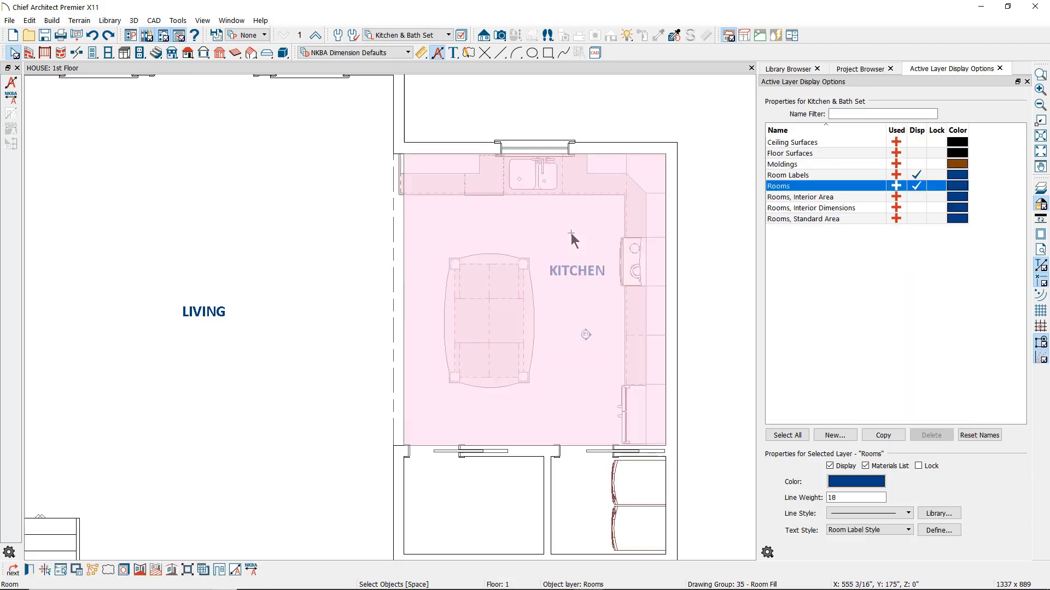
{"action": "left_click", "coordinate": [235, 572]}
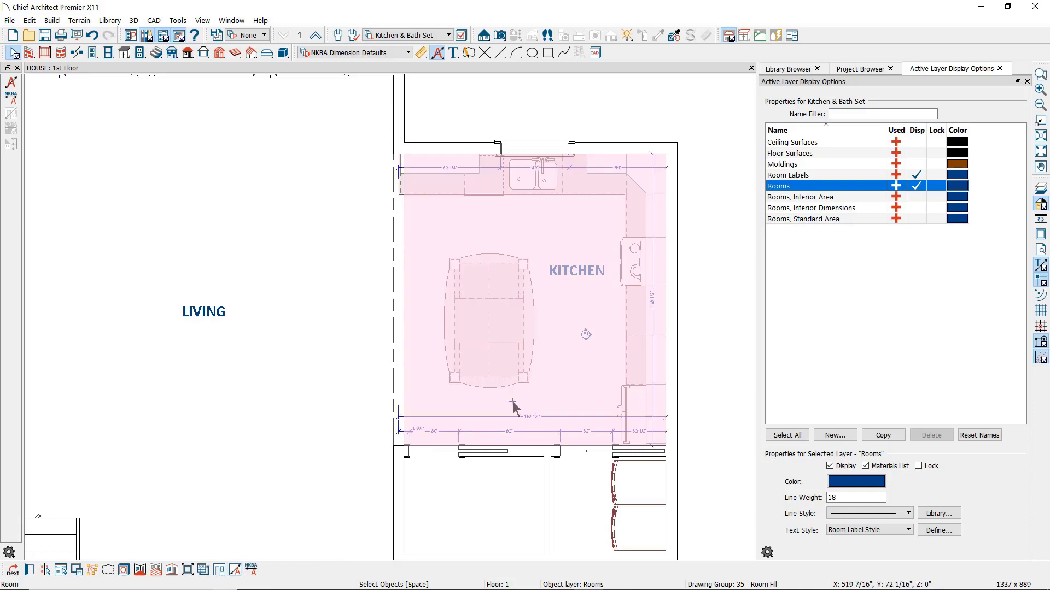
{"action": "left_click", "coordinate": [707, 345]}
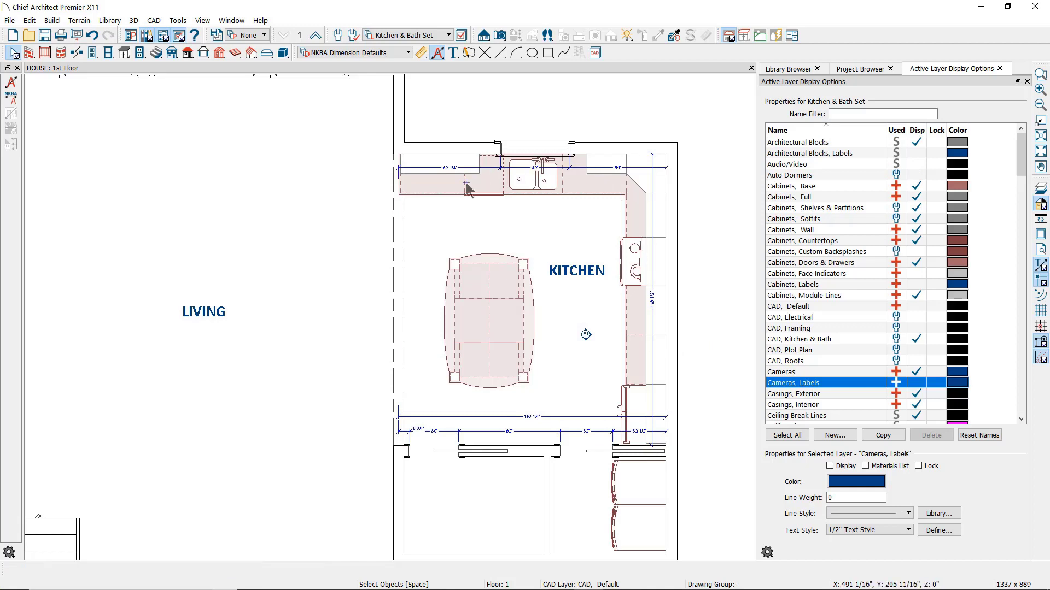
Step: Generate NKBA auto dimensions for the Kitchen room and check a new string's layer
{"action": "left_click", "coordinate": [604, 432]}
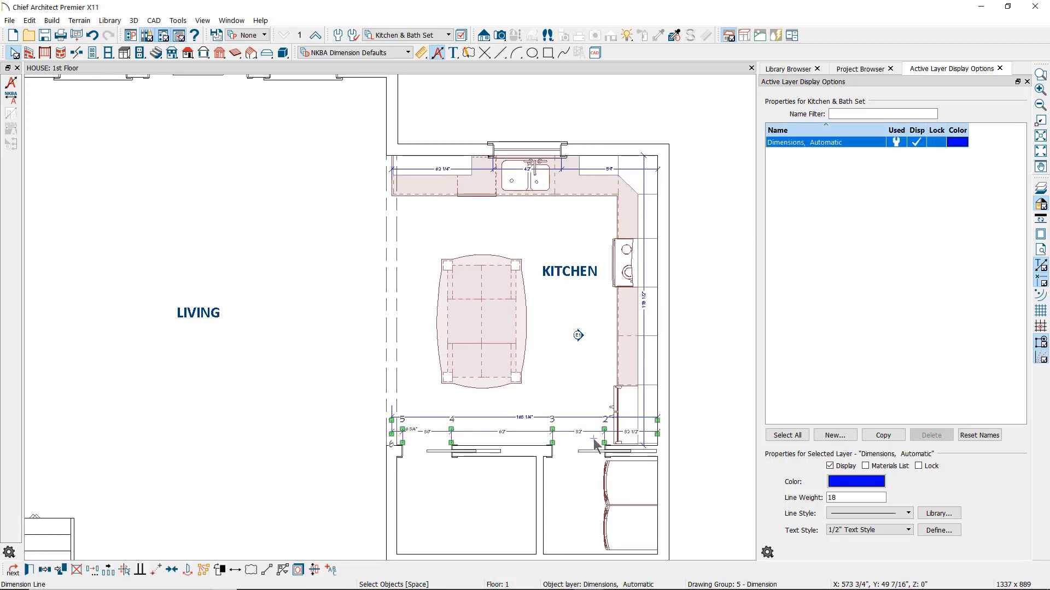
{"action": "left_click", "coordinate": [586, 377]}
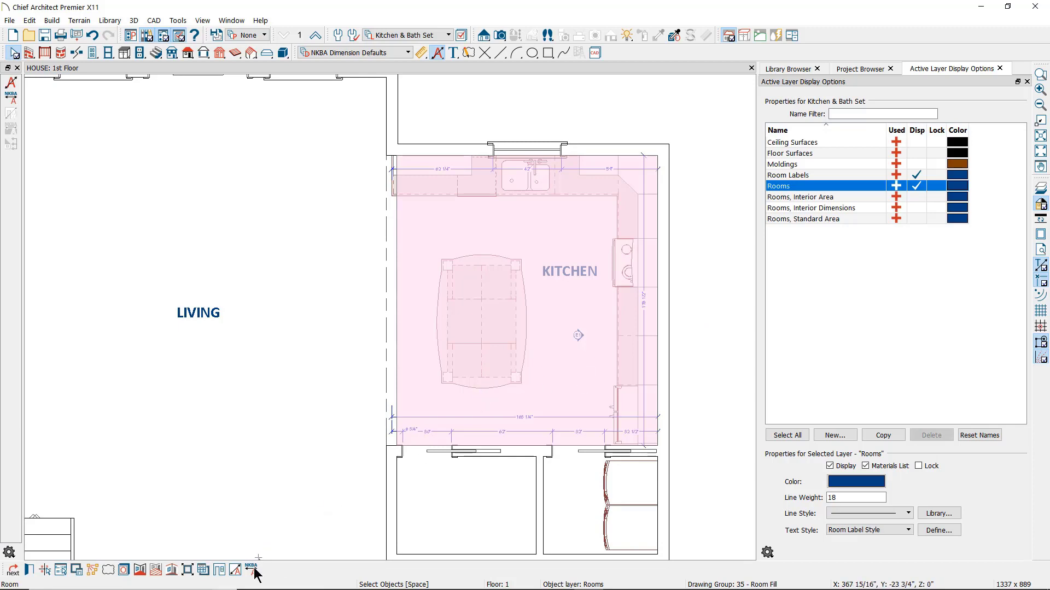
{"action": "left_click", "coordinate": [252, 571]}
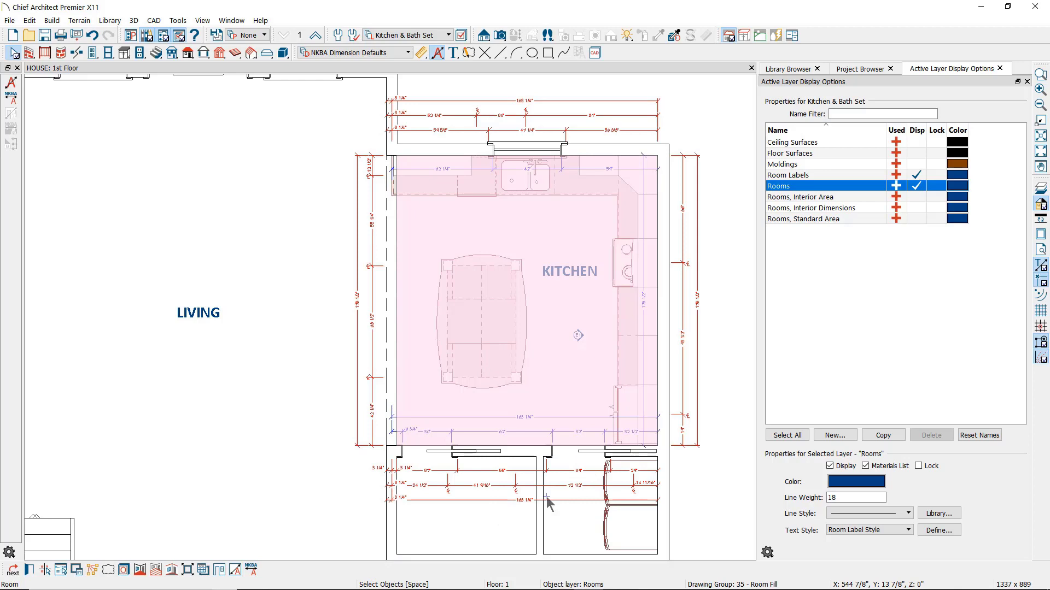
{"action": "left_click", "coordinate": [569, 470]}
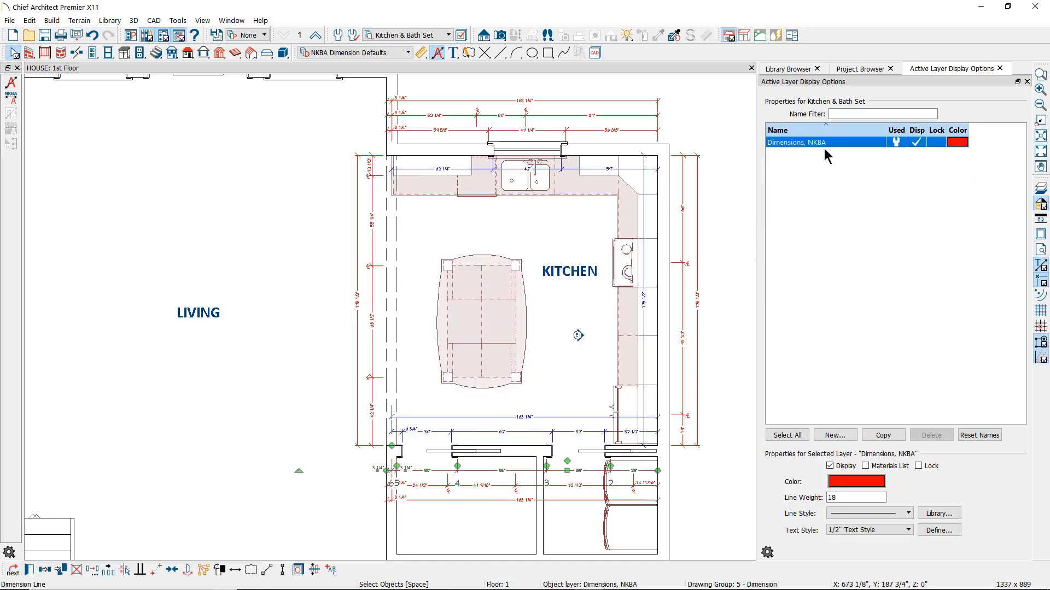
{"action": "scroll", "coordinate": [613, 465], "scroll_direction": "up", "scroll_amount": 5}
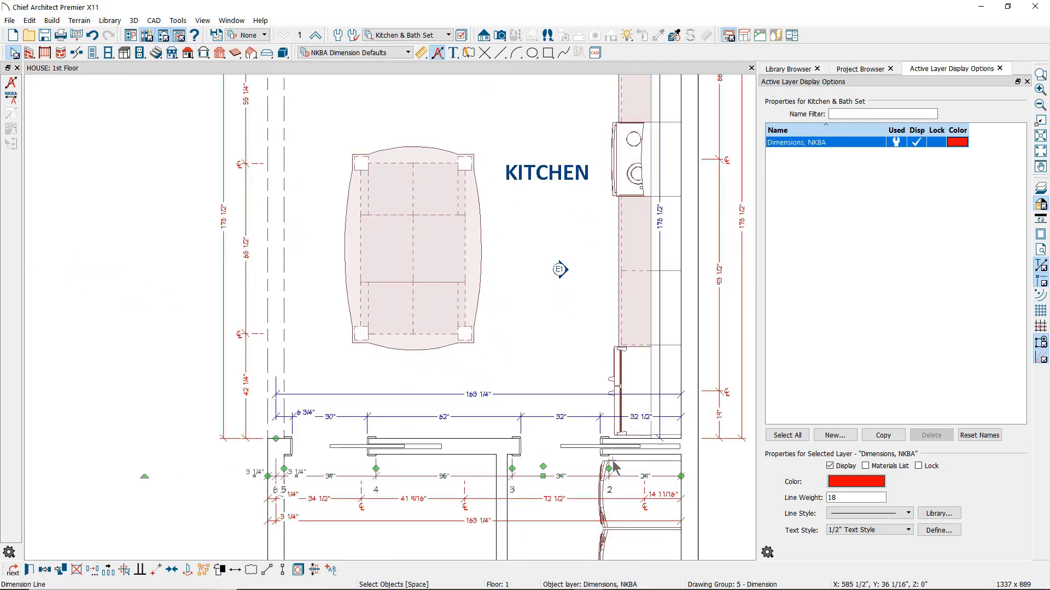
{"action": "scroll", "coordinate": [535, 526], "scroll_direction": "up", "scroll_amount": 3}
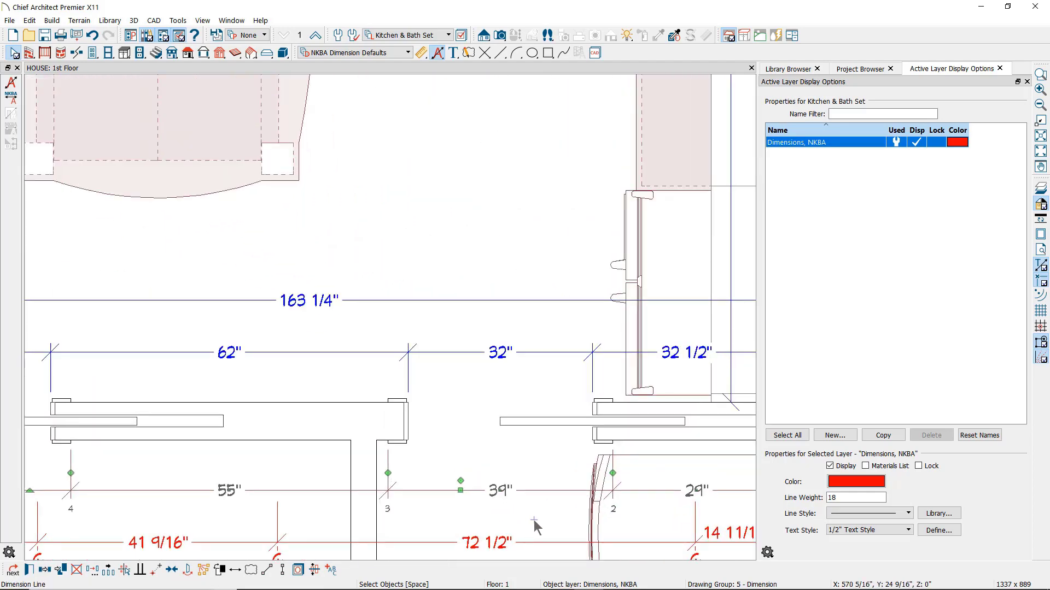
{"action": "key", "text": "Escape"}
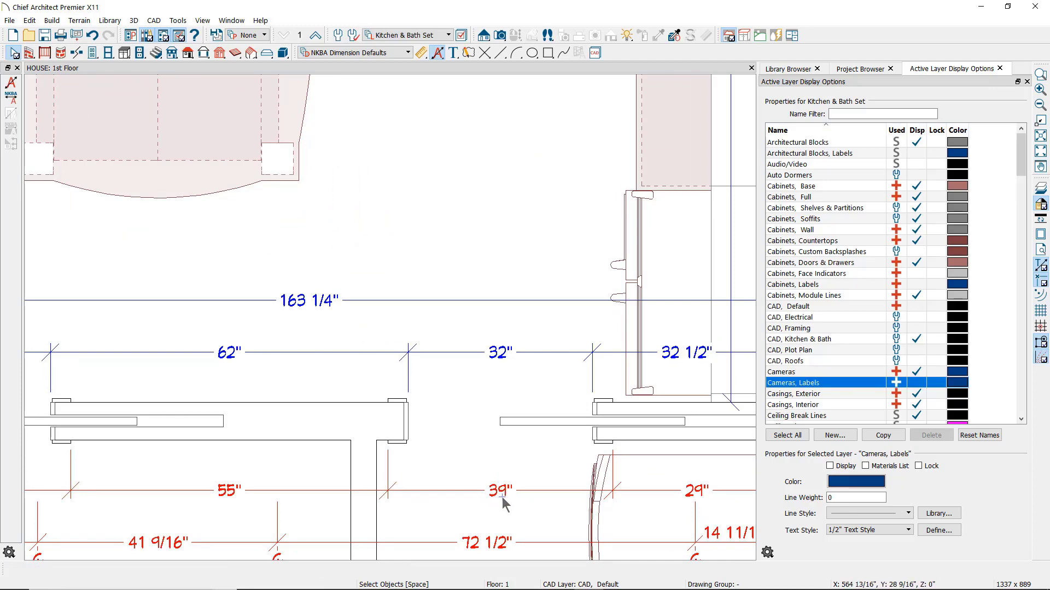
{"action": "left_click", "coordinate": [432, 350]}
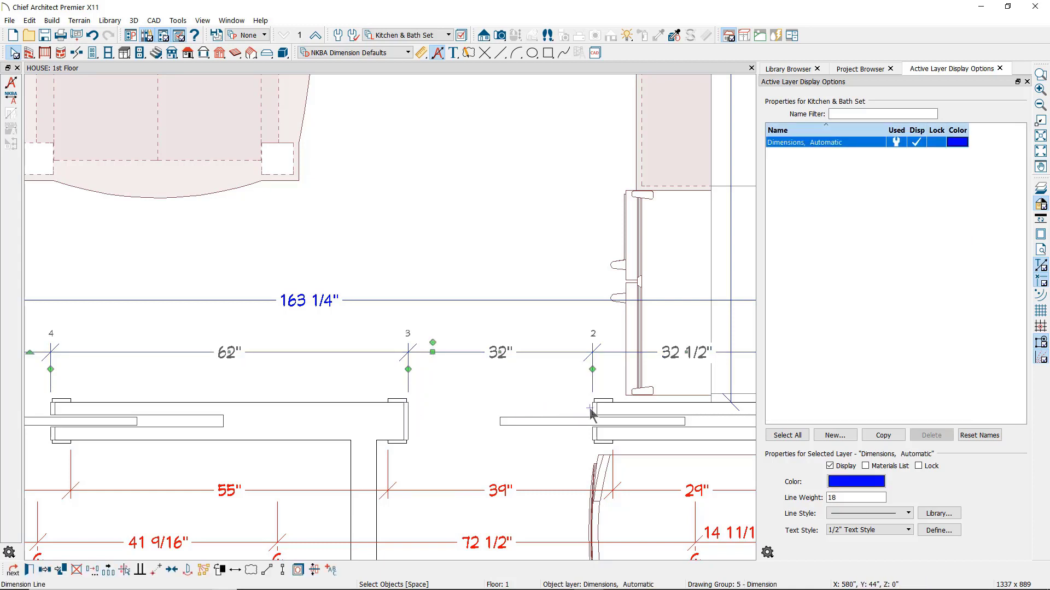
{"action": "left_click", "coordinate": [469, 490]}
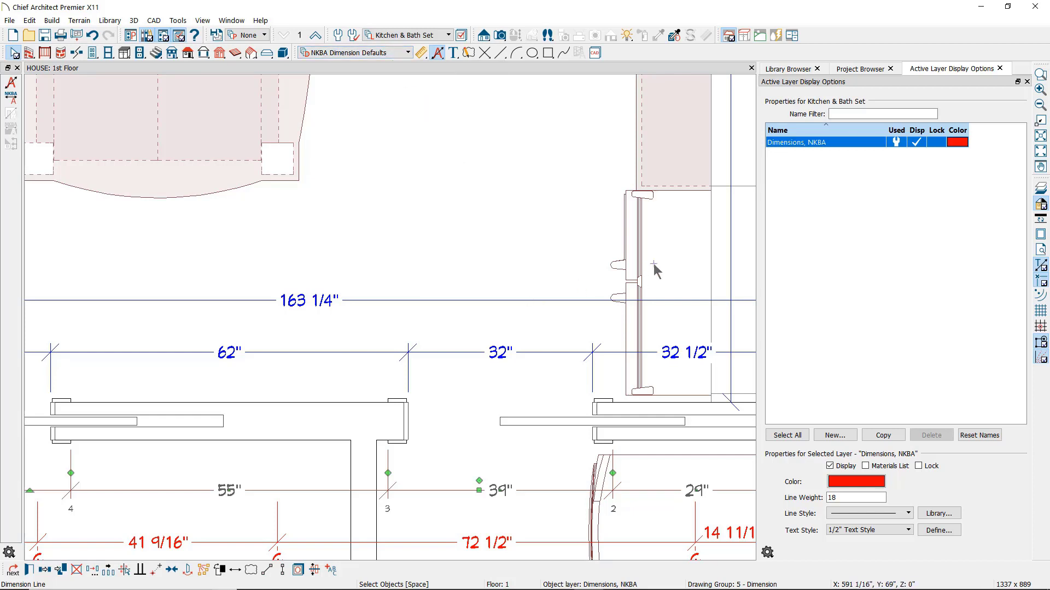
{"action": "scroll", "coordinate": [654, 269], "scroll_direction": "down", "scroll_amount": 3}
{"action": "scroll", "coordinate": [653, 265], "scroll_direction": "down", "scroll_amount": 2}
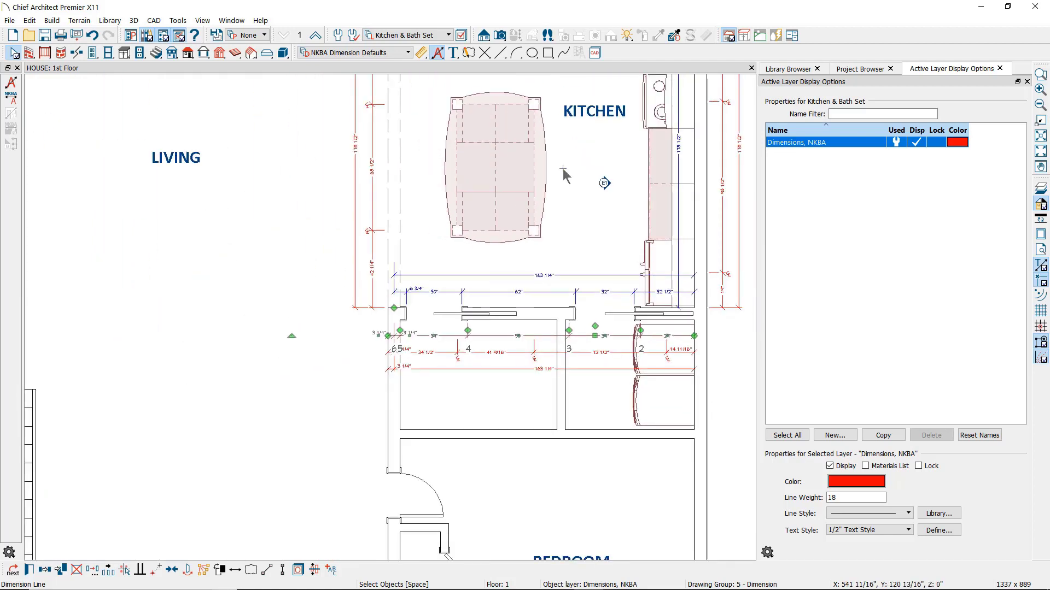
{"action": "middle_click_drag", "start_coordinate": [563, 167], "coordinate": [493, 327]}
{"action": "key", "text": "Escape"}
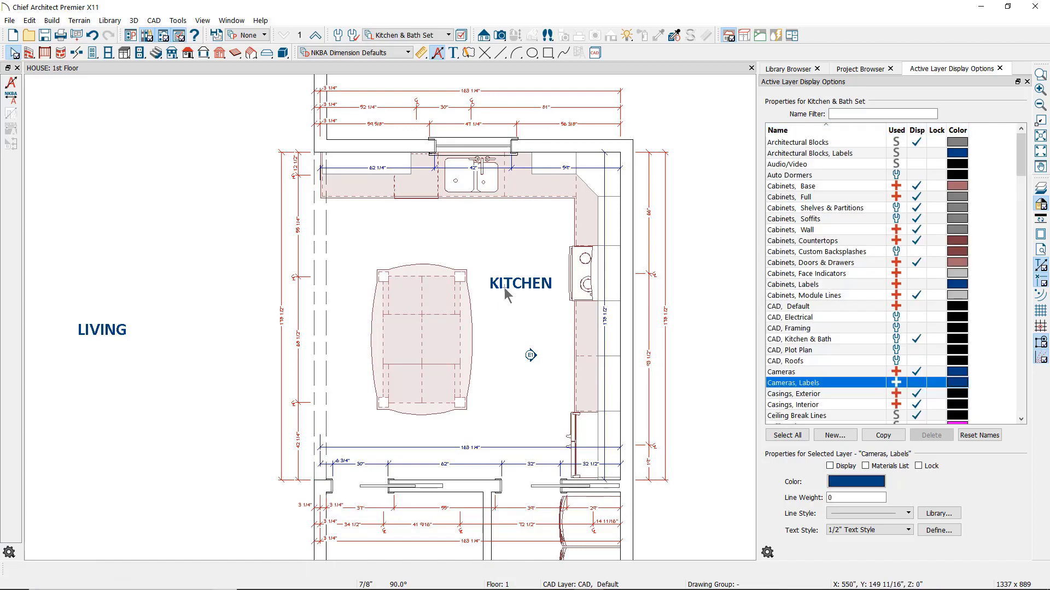
{"action": "left_click", "coordinate": [438, 54]}
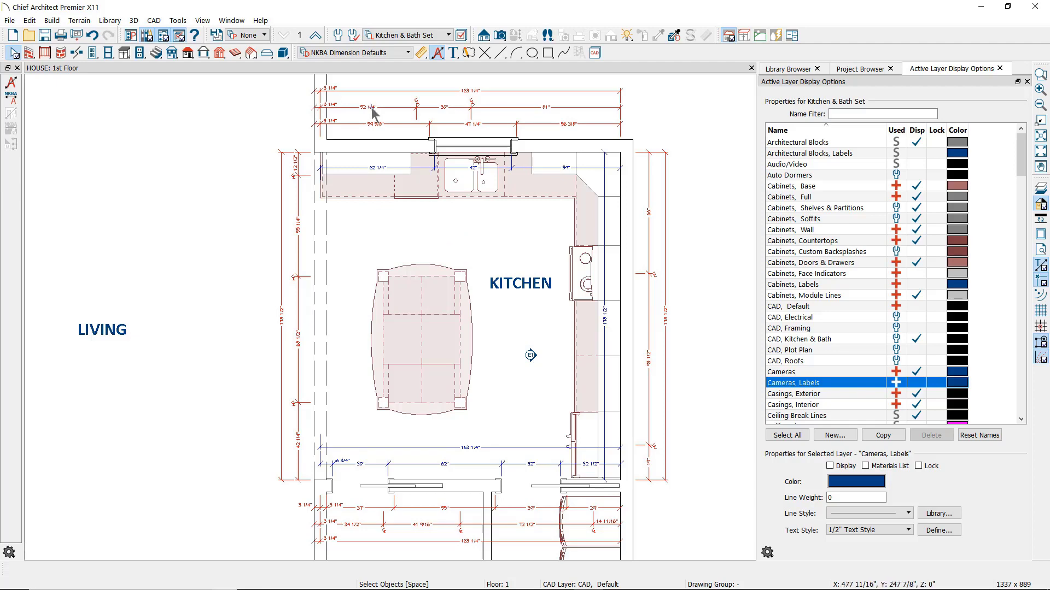
{"action": "left_click", "coordinate": [338, 34]}
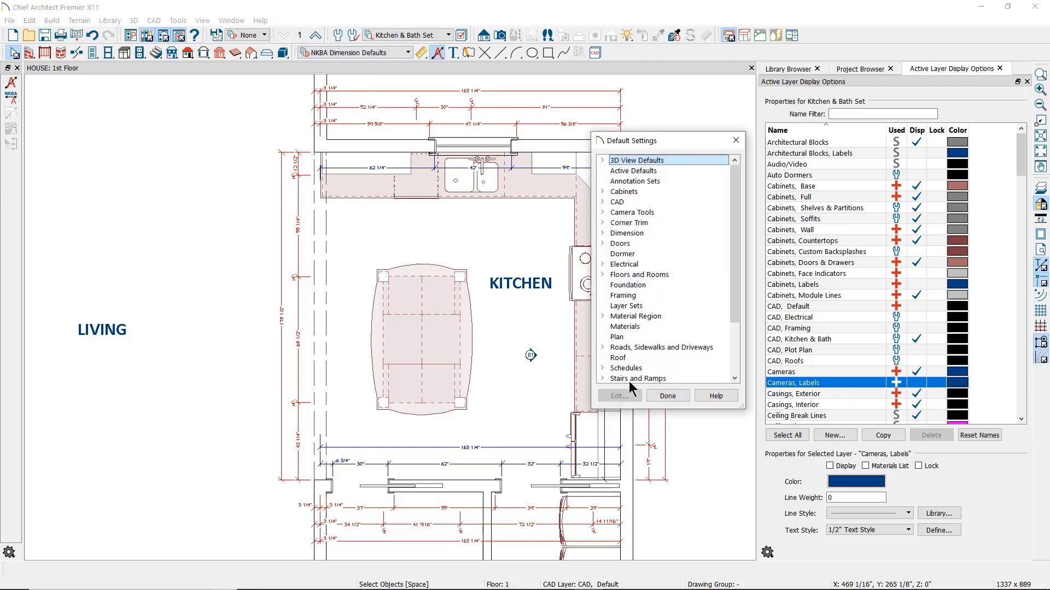
{"action": "left_click", "coordinate": [602, 233]}
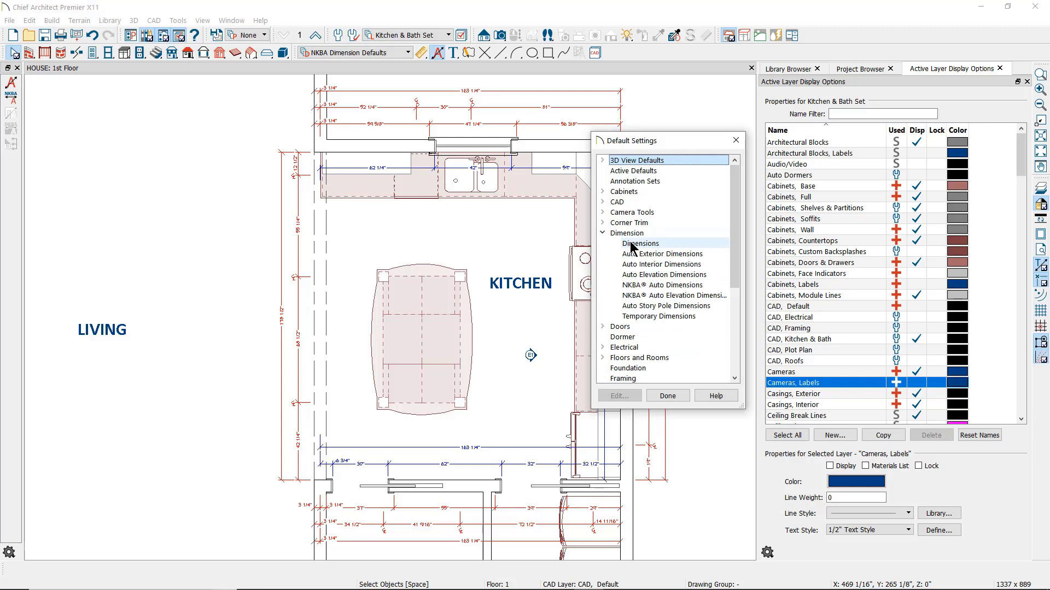
{"action": "left_click", "coordinate": [633, 245]}
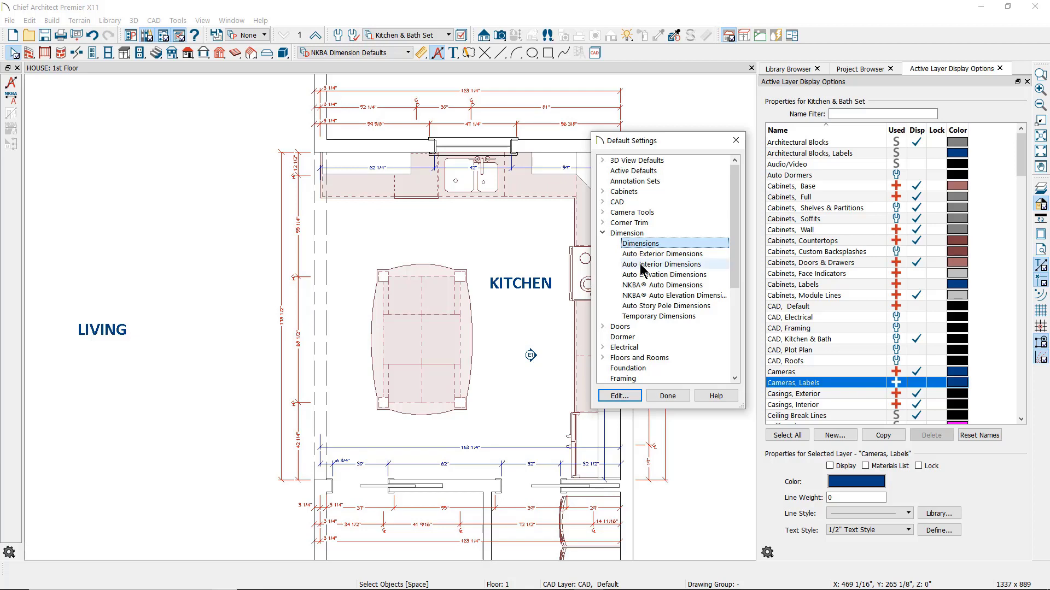
{"action": "left_click", "coordinate": [644, 265]}
{"action": "left_click", "coordinate": [627, 399]}
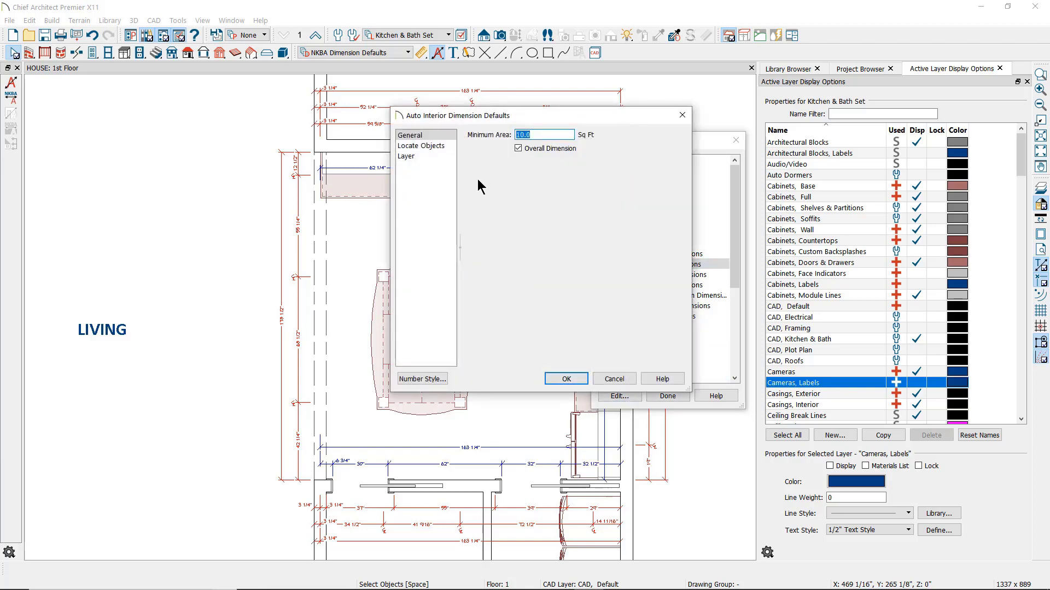
{"action": "left_click", "coordinate": [443, 145]}
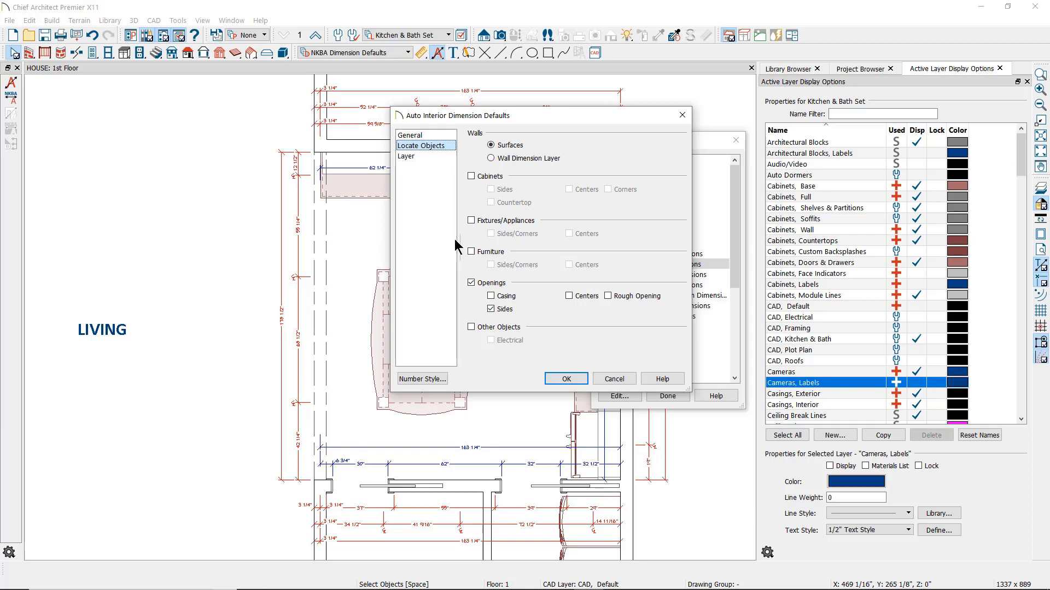
{"action": "left_click", "coordinate": [409, 158]}
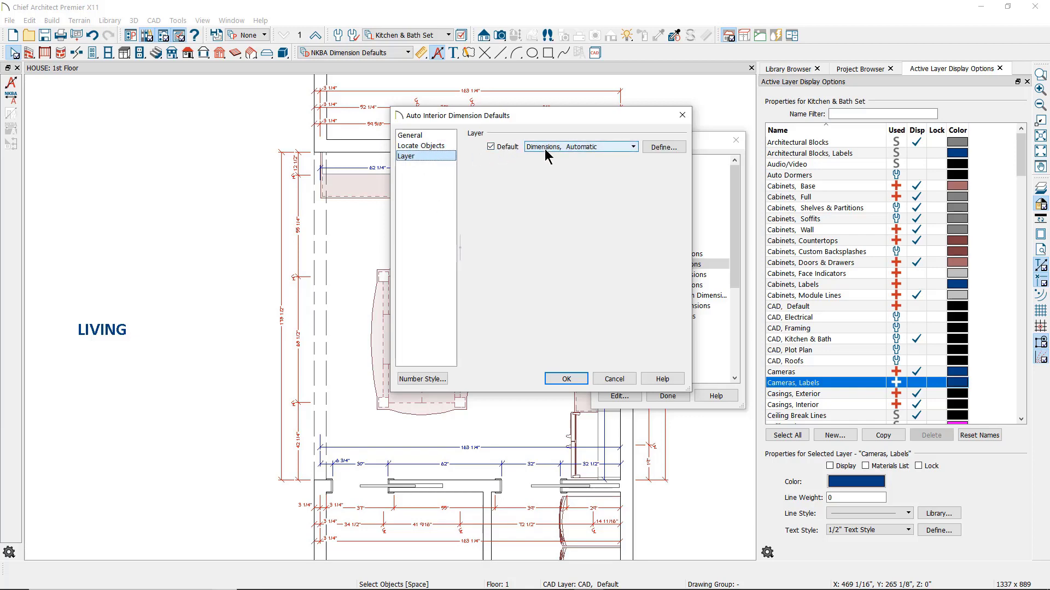
{"action": "left_click", "coordinate": [610, 378]}
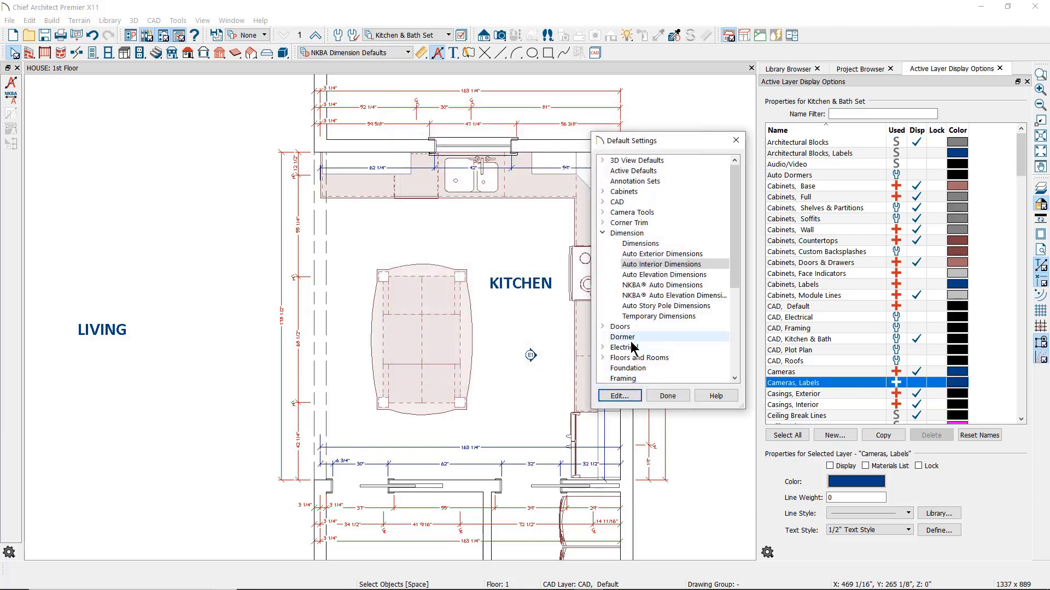
{"action": "left_click", "coordinate": [636, 285]}
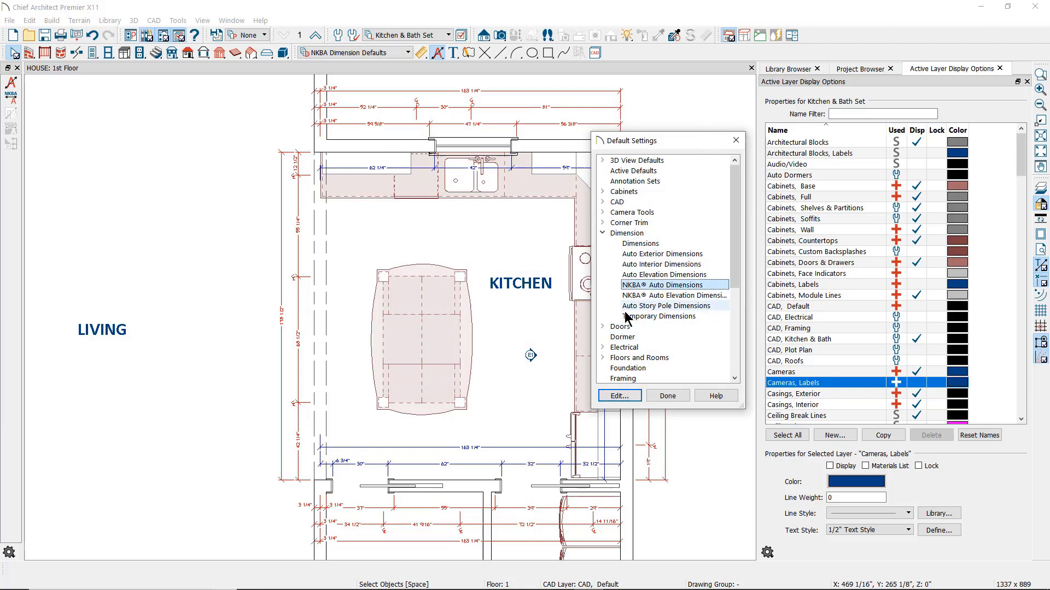
{"action": "left_click", "coordinate": [617, 396]}
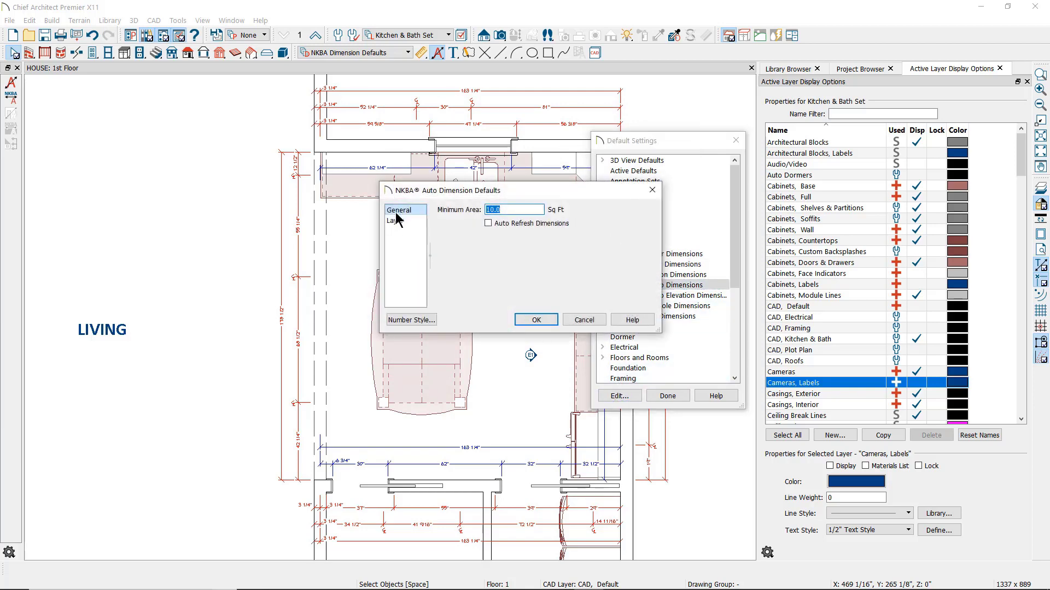
{"action": "left_click", "coordinate": [394, 221]}
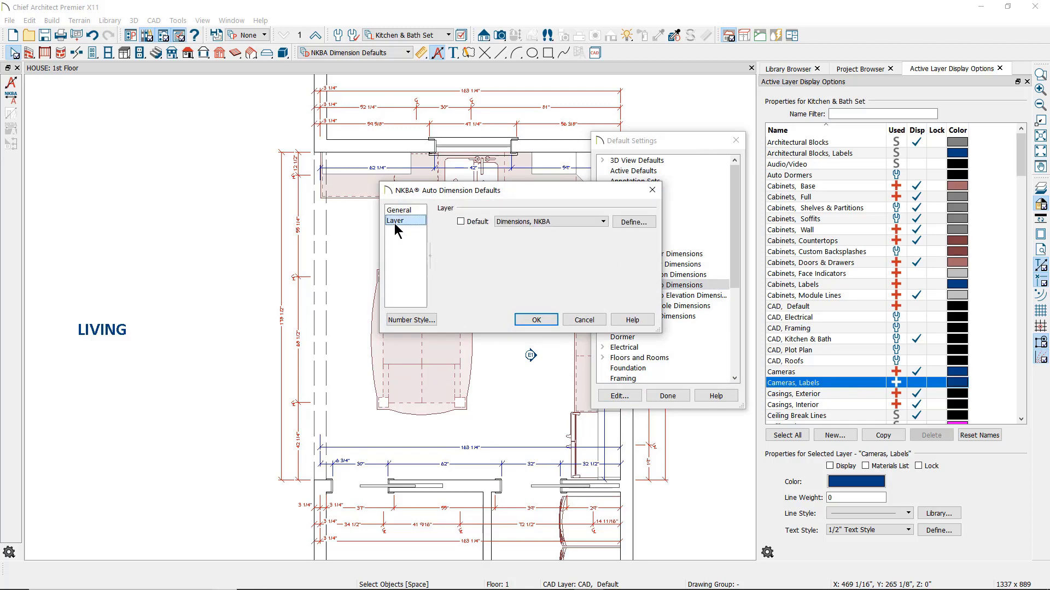
{"action": "left_click", "coordinate": [558, 222]}
{"action": "left_click", "coordinate": [560, 223]}
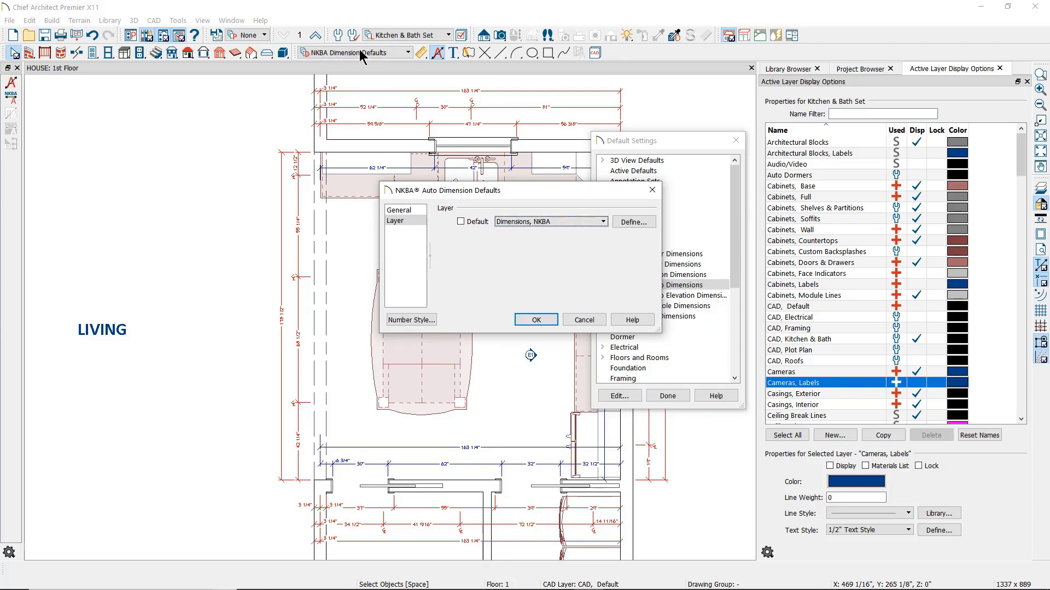
{"action": "left_click", "coordinate": [578, 320]}
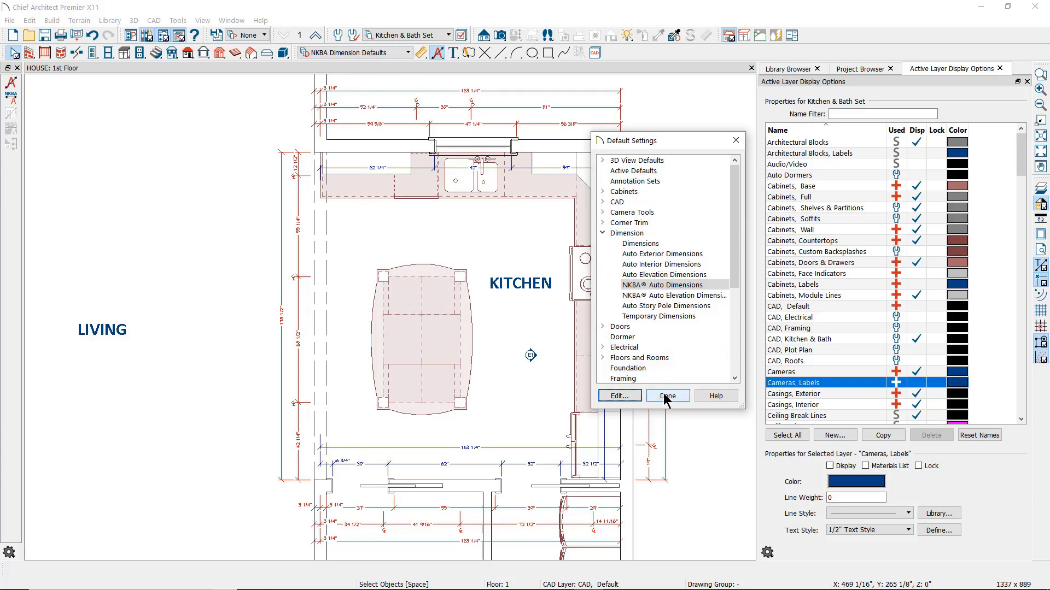
{"action": "left_click", "coordinate": [667, 396]}
{"action": "left_click", "coordinate": [421, 53]}
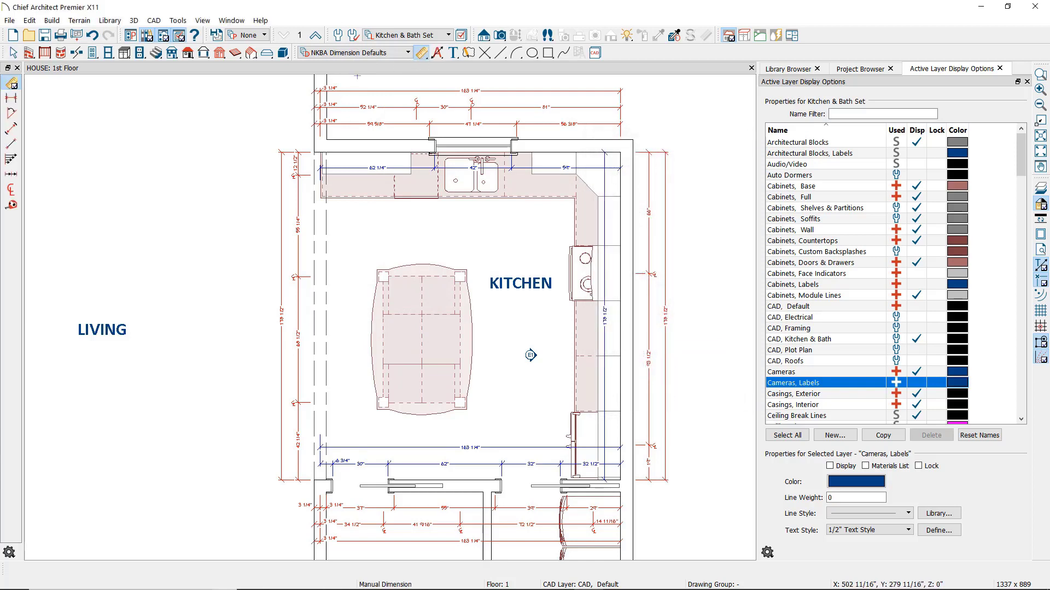
{"action": "left_click_drag", "start_coordinate": [249, 86], "coordinate": [704, 550]}
{"action": "key", "text": "Delete"}
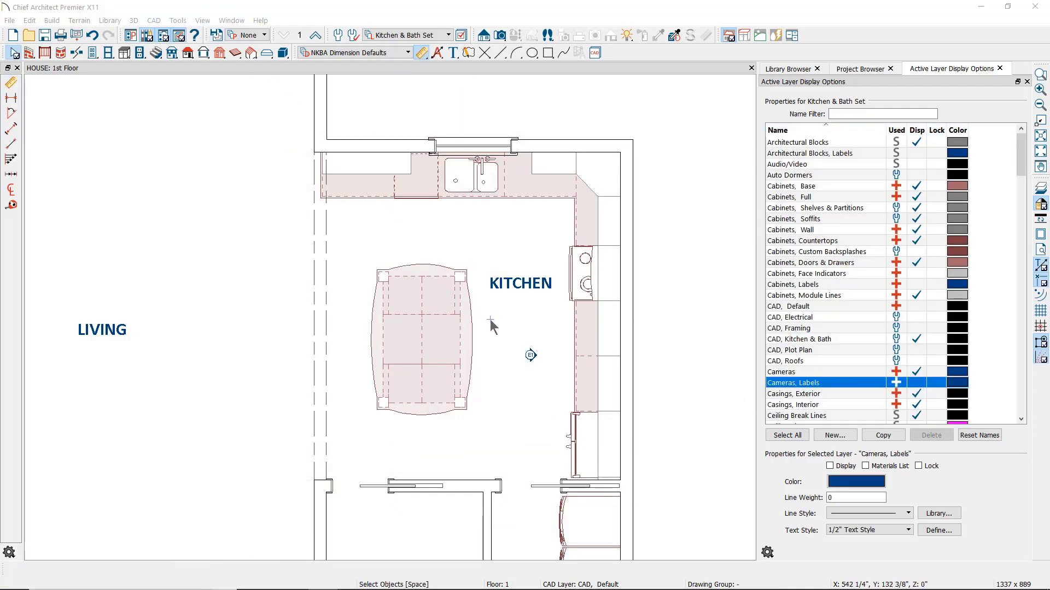
{"action": "left_click", "coordinate": [531, 355]}
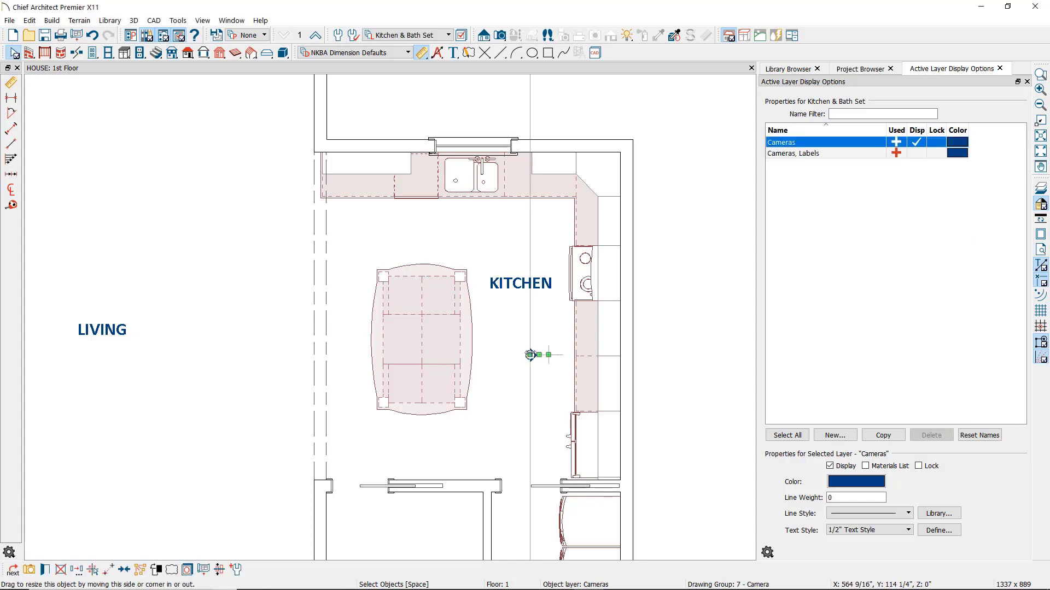
{"action": "double_click", "coordinate": [530, 355]}
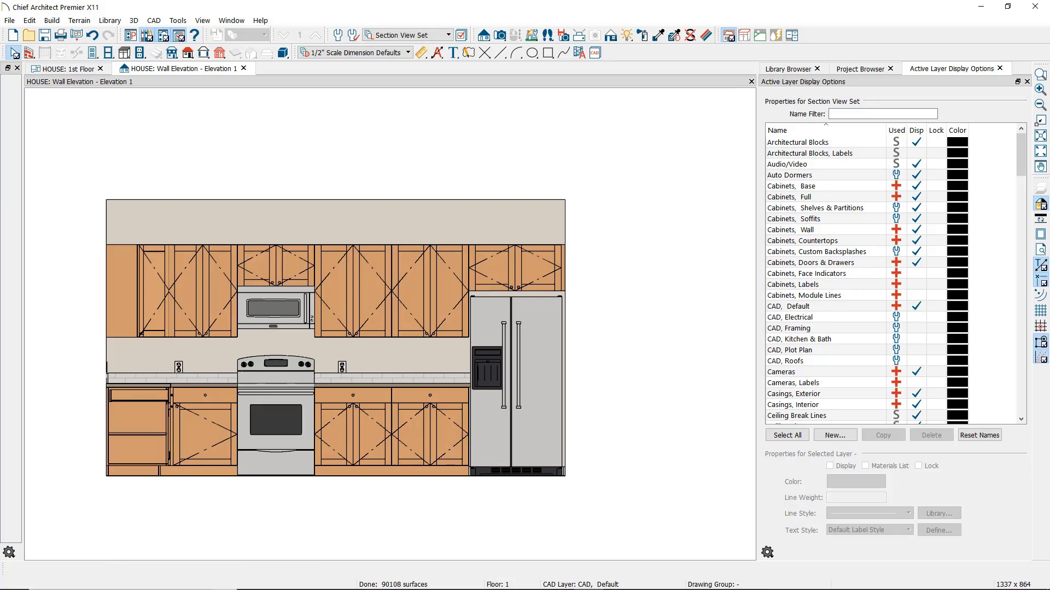
Step: Browse CAD > Automatic Dimensions without running one, then show the Automatic Dimension Tools toolbar
{"action": "left_click", "coordinate": [155, 22]}
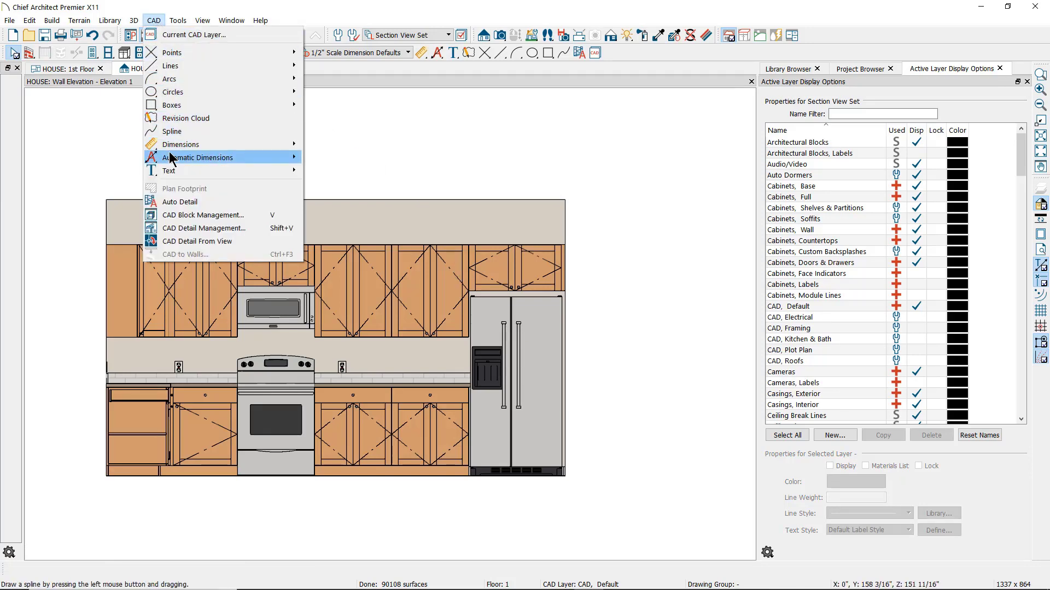
{"action": "mouse_move", "coordinate": [170, 158]}
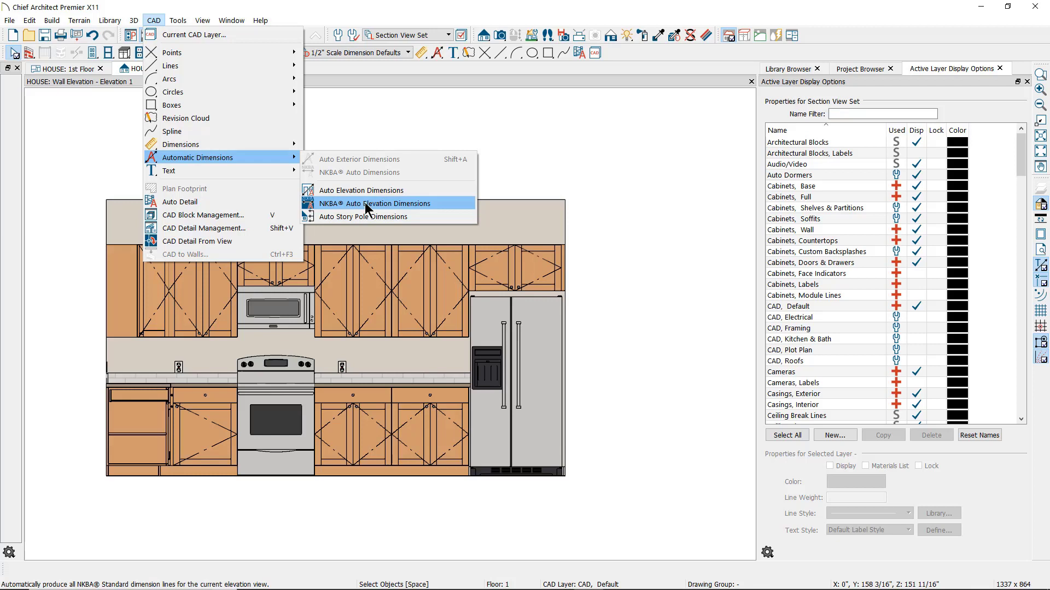
{"action": "left_click", "coordinate": [370, 110]}
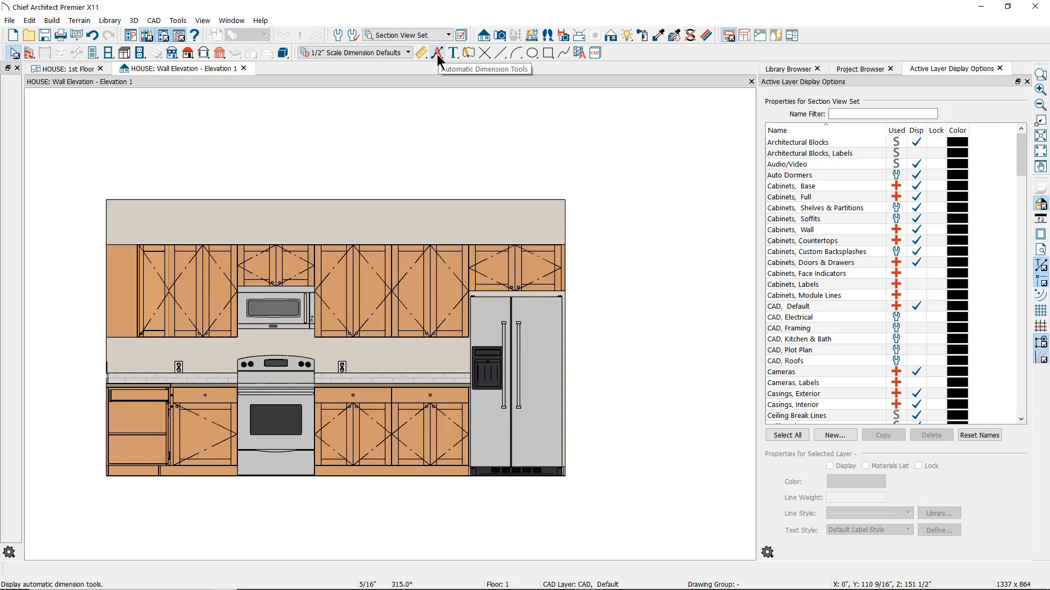
{"action": "left_click", "coordinate": [437, 54]}
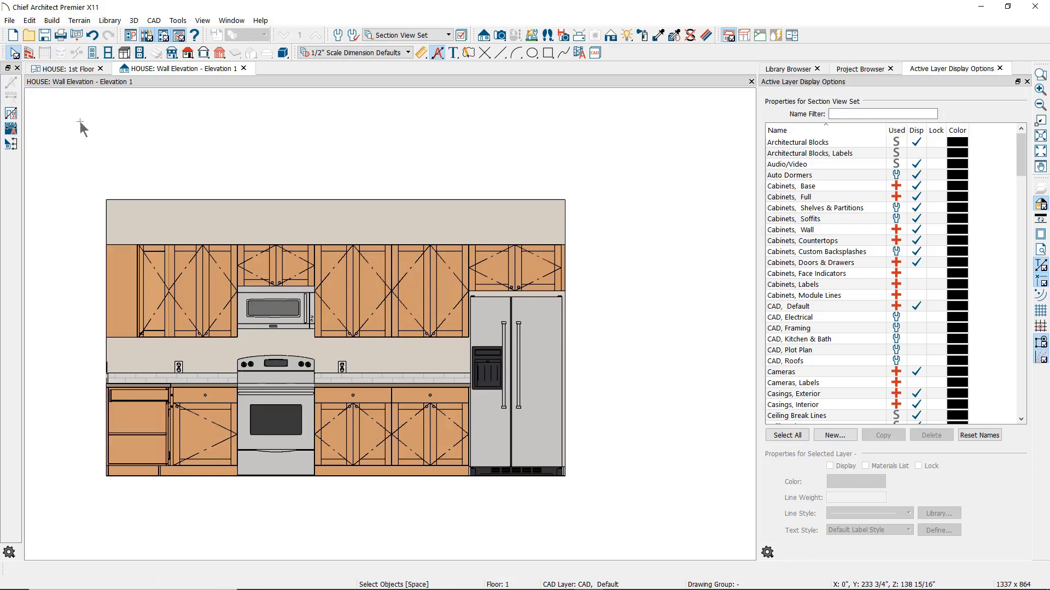
Step: Open the NKBA® Auto Elevation Dimensions defaults under the Dimension category of Default Settings
{"action": "left_click", "coordinate": [338, 35]}
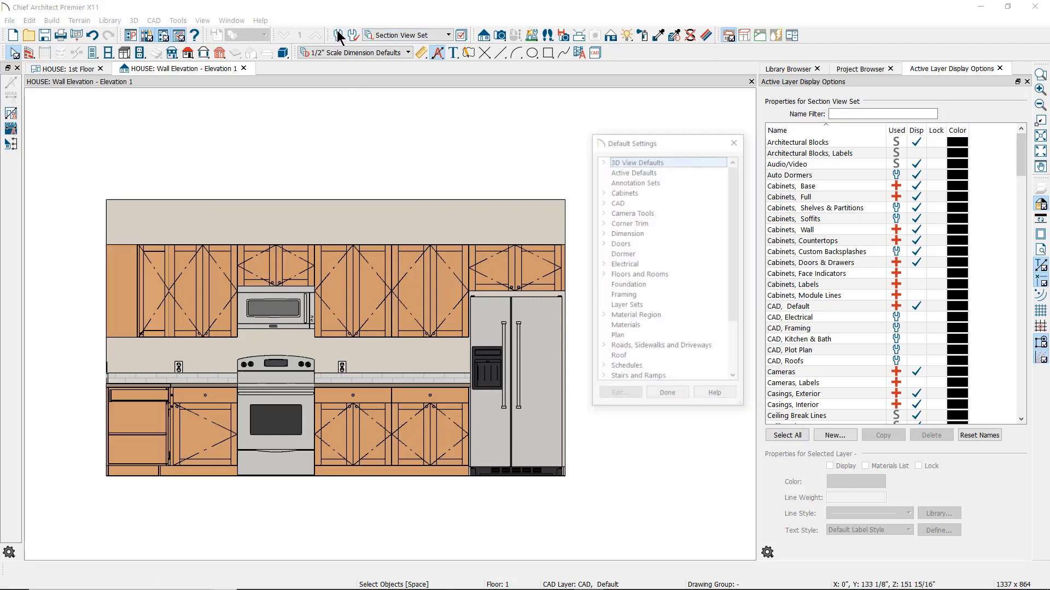
{"action": "left_click", "coordinate": [603, 233]}
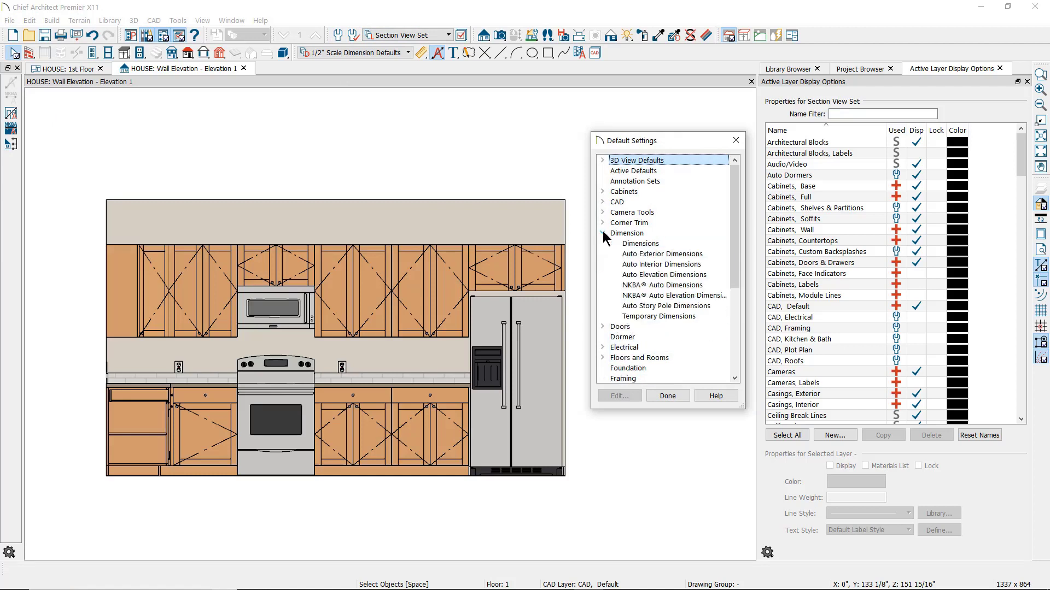
{"action": "left_click", "coordinate": [632, 276]}
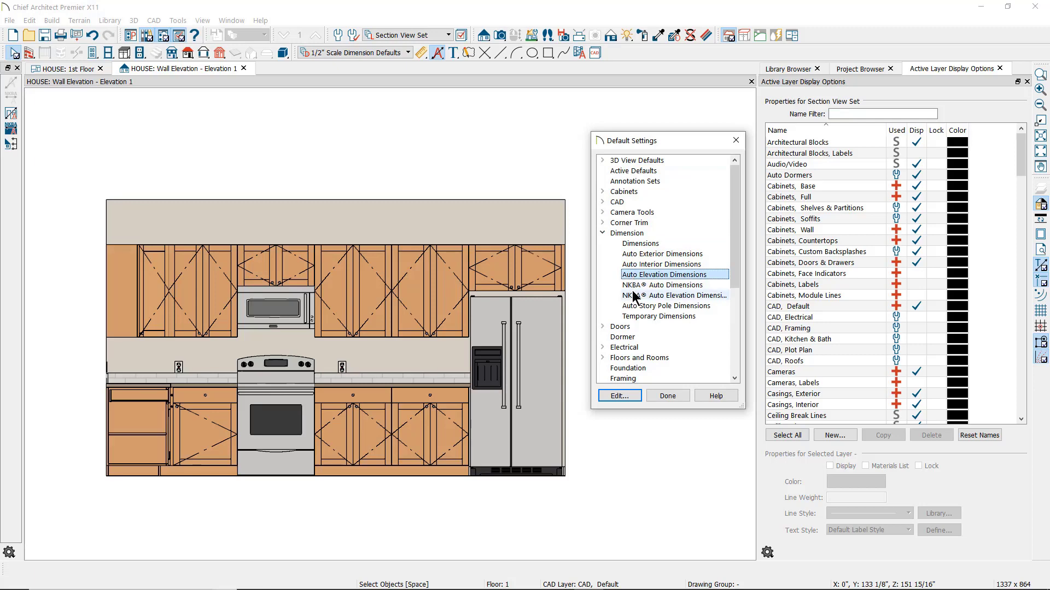
{"action": "left_click", "coordinate": [632, 291]}
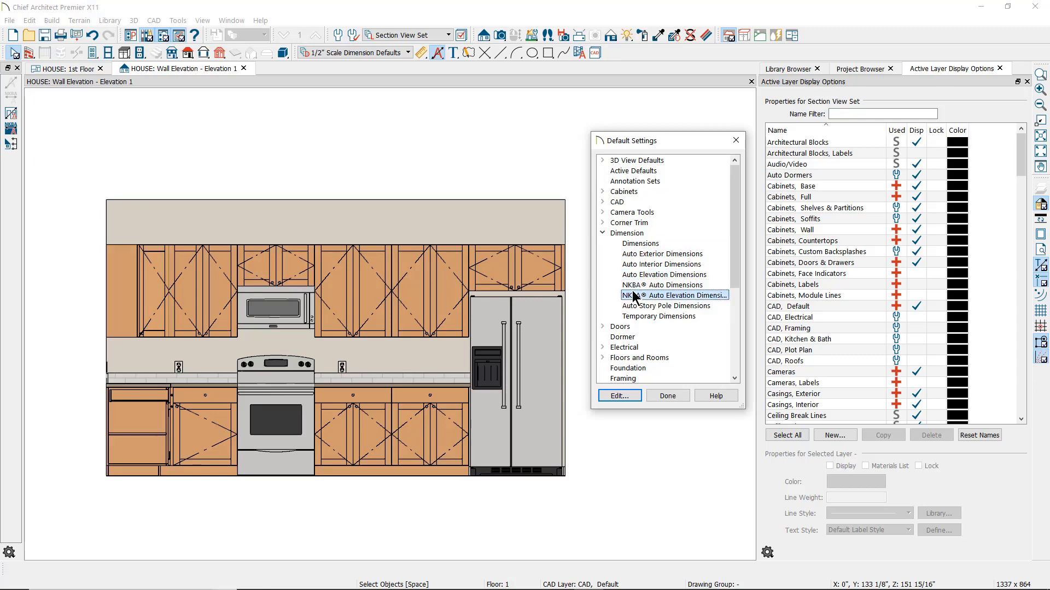
{"action": "double_click", "coordinate": [633, 296]}
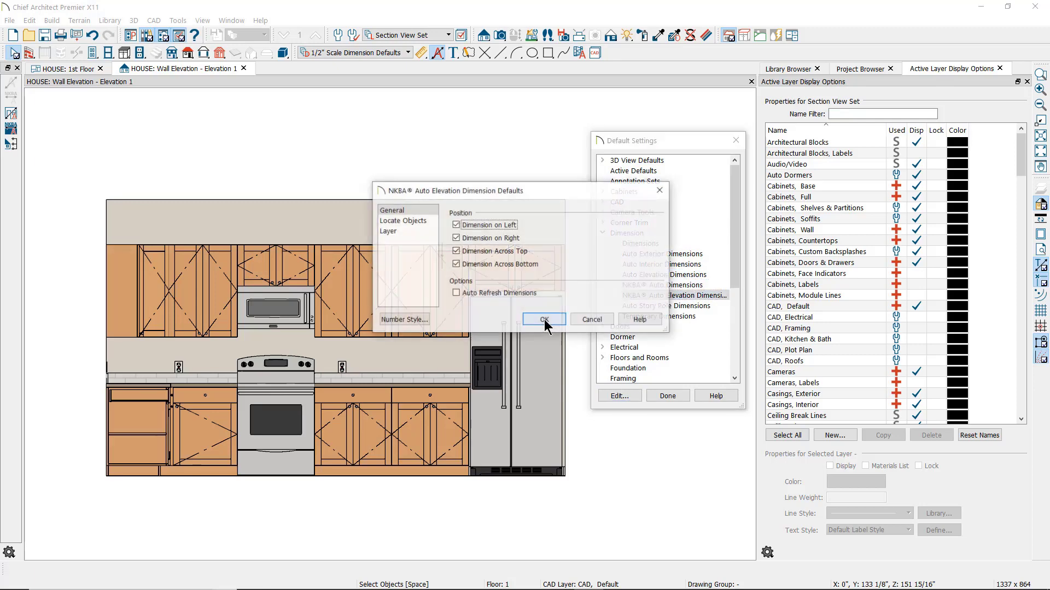
Step: Review the NKBA Locate Objects and Layer pages, cancel unchanged, then open standard Auto Elevation Dimension defaults
{"action": "left_click", "coordinate": [415, 220]}
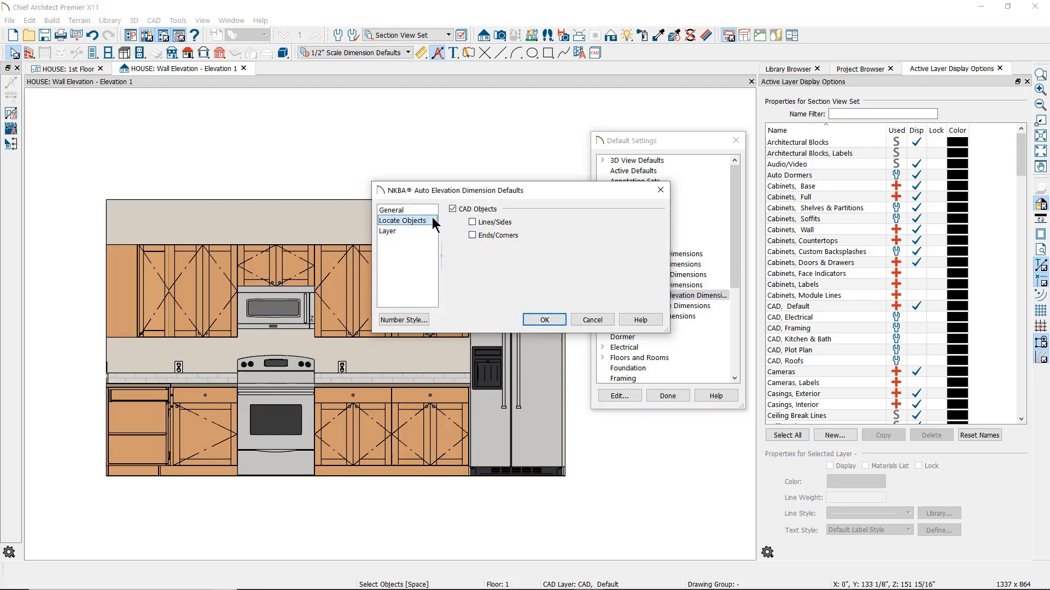
{"action": "left_click", "coordinate": [410, 232]}
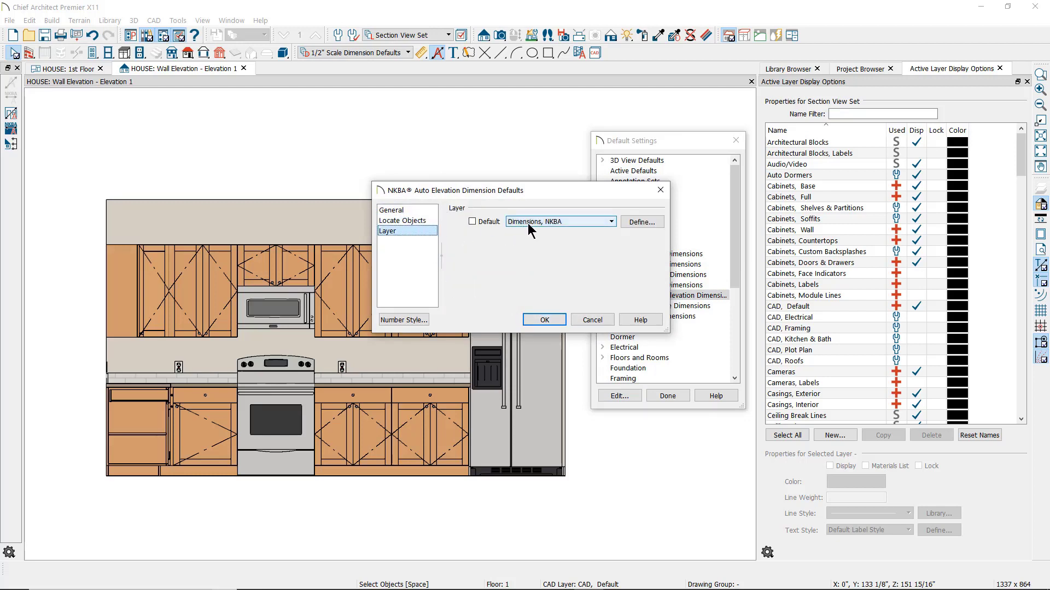
{"action": "left_click", "coordinate": [595, 321]}
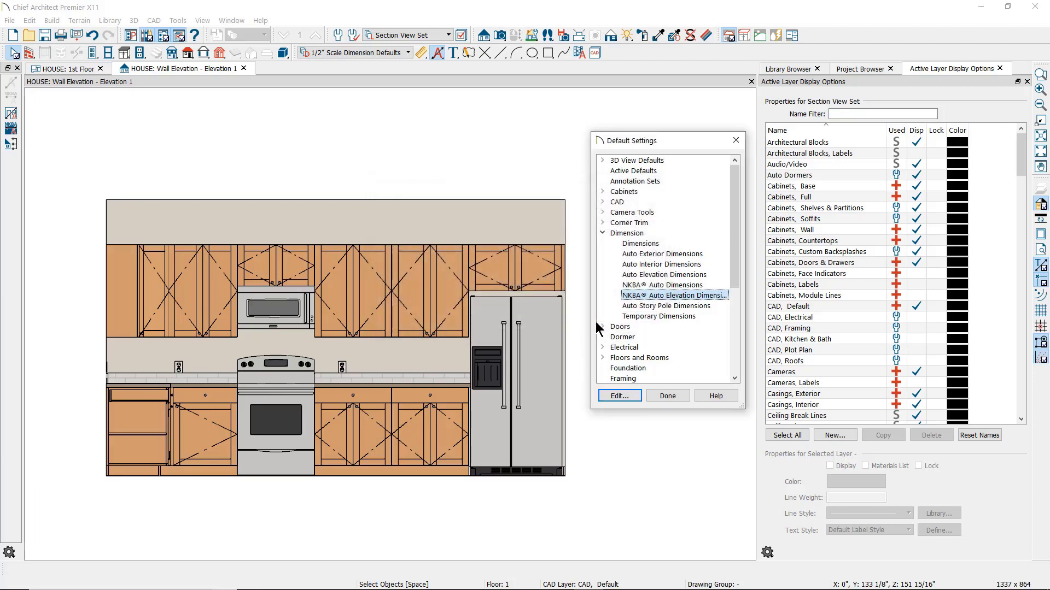
{"action": "left_click", "coordinate": [633, 276]}
{"action": "double_click", "coordinate": [633, 276]}
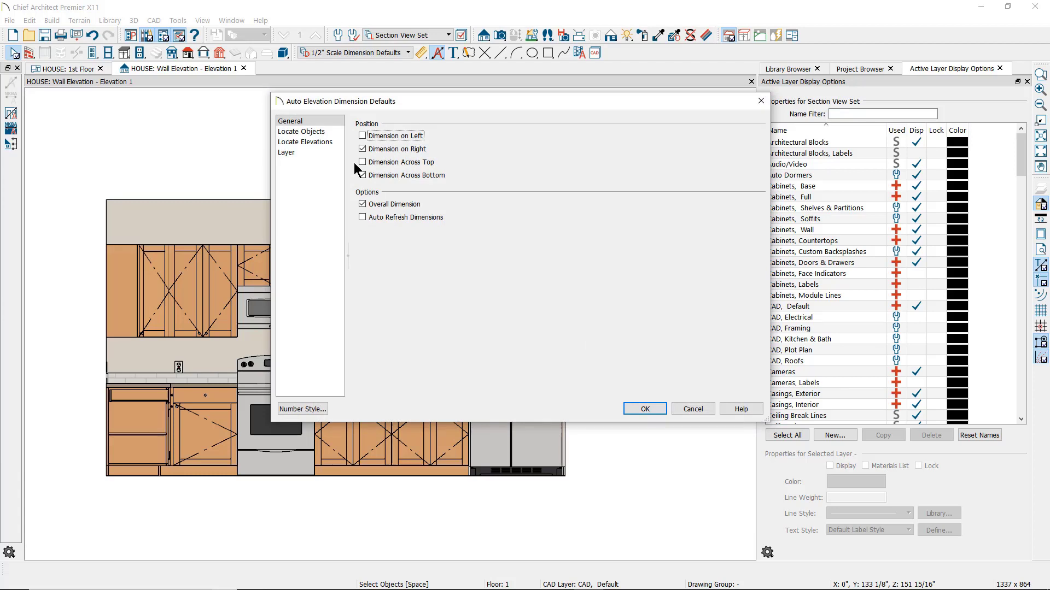
{"action": "left_click", "coordinate": [298, 120]}
{"action": "left_click", "coordinate": [293, 132]}
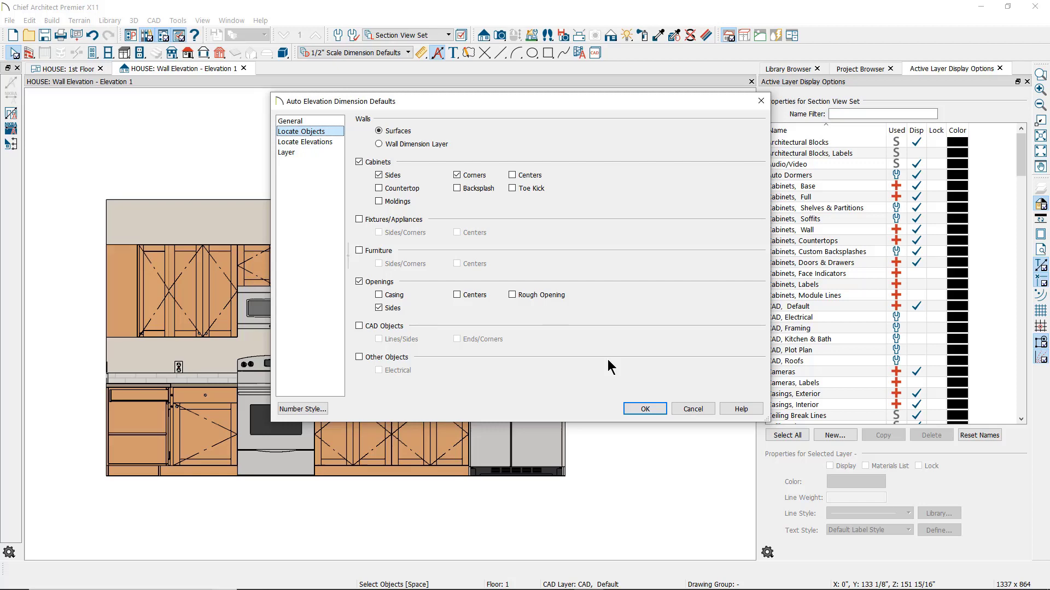
{"action": "left_click", "coordinate": [677, 408]}
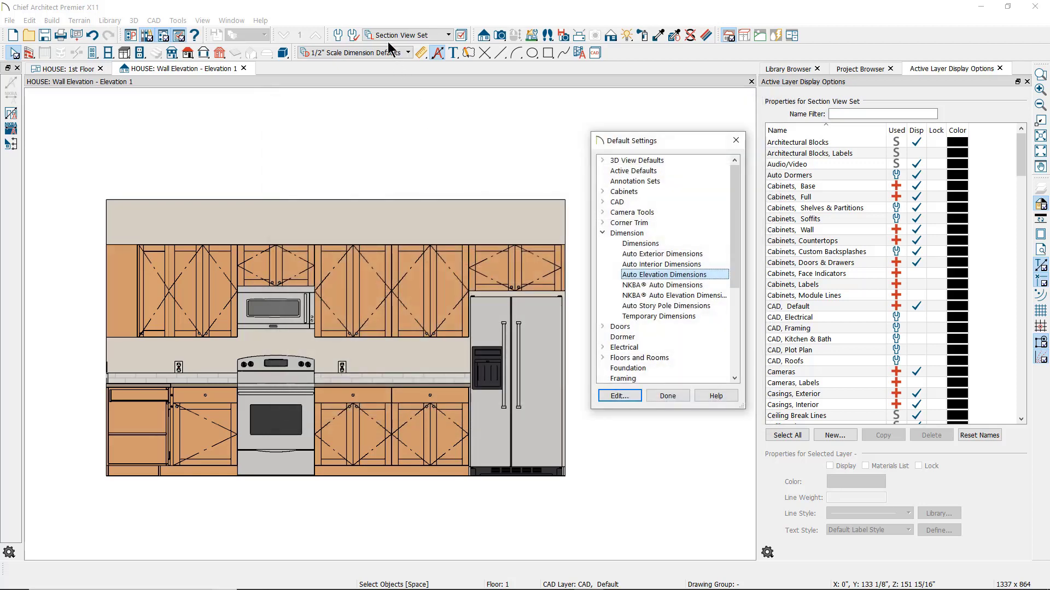
Step: Add blue standard auto elevation dimensions and check the 14'-10 1/2" bottom dimension string
{"action": "left_click", "coordinate": [664, 397]}
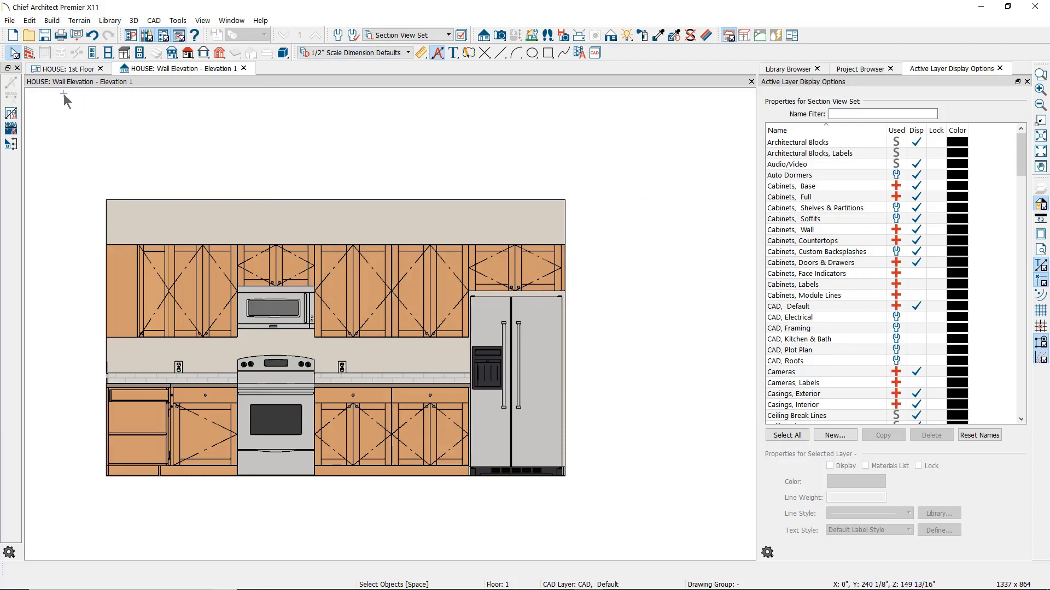
{"action": "left_click", "coordinate": [12, 117]}
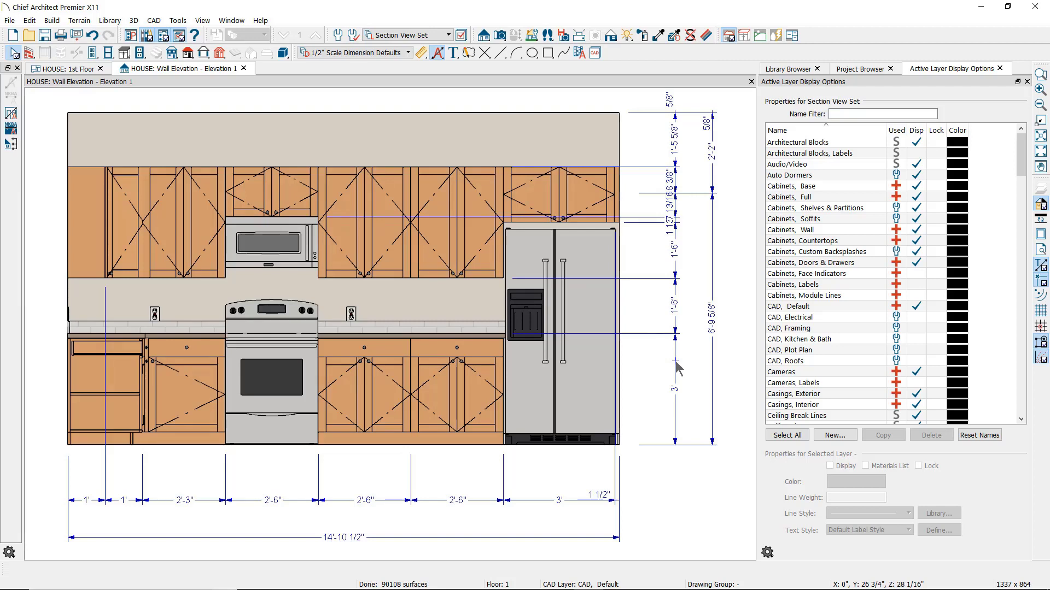
{"action": "left_click", "coordinate": [504, 500]}
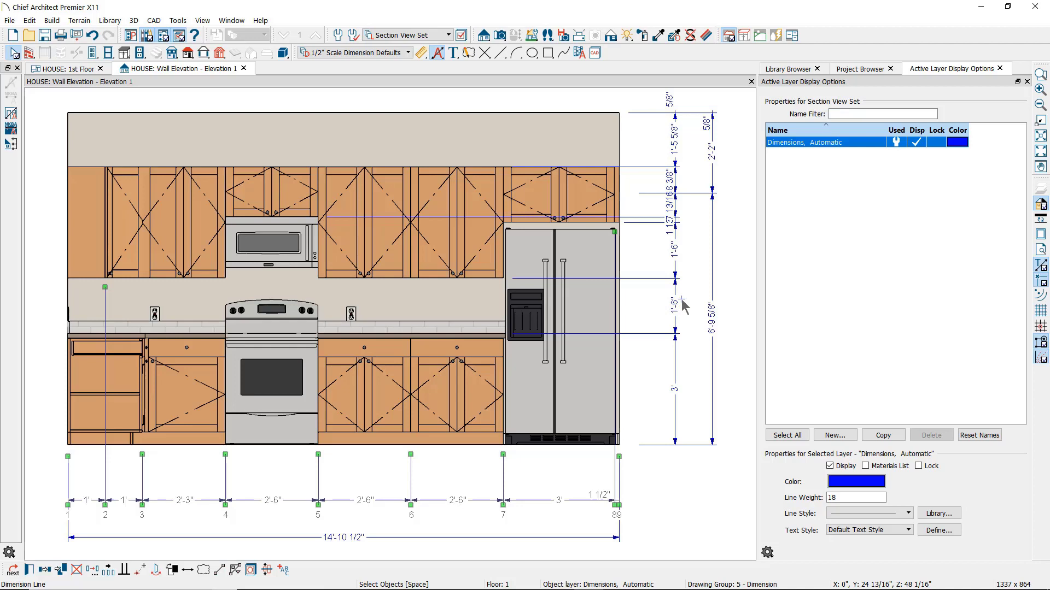
{"action": "left_click", "coordinate": [92, 35]}
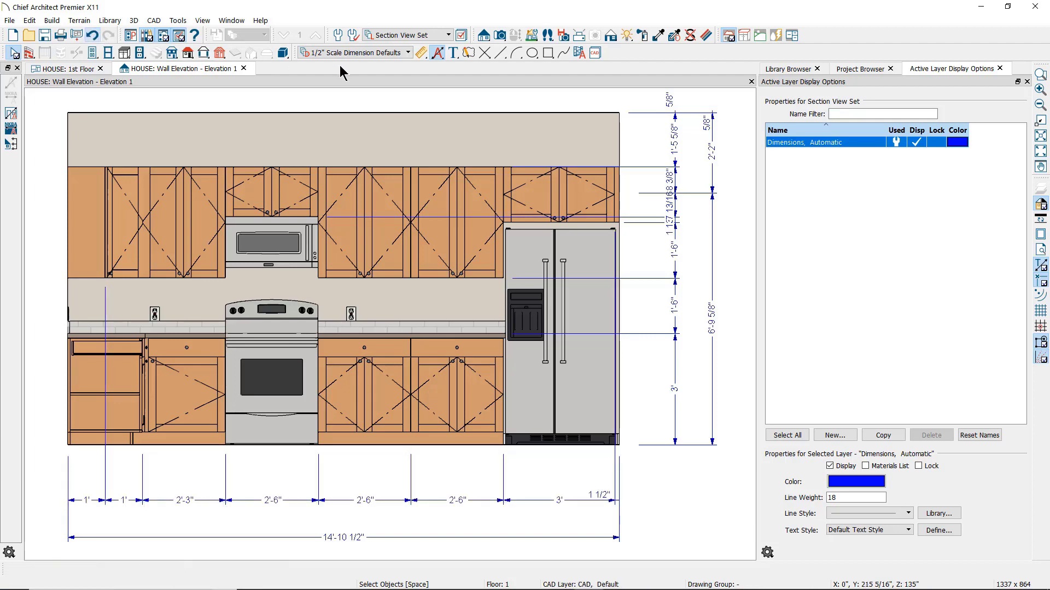
Step: Switch to NKBA Dimension Defaults and generate red NKBA auto dimensions around Elevation 1
{"action": "left_click", "coordinate": [365, 51]}
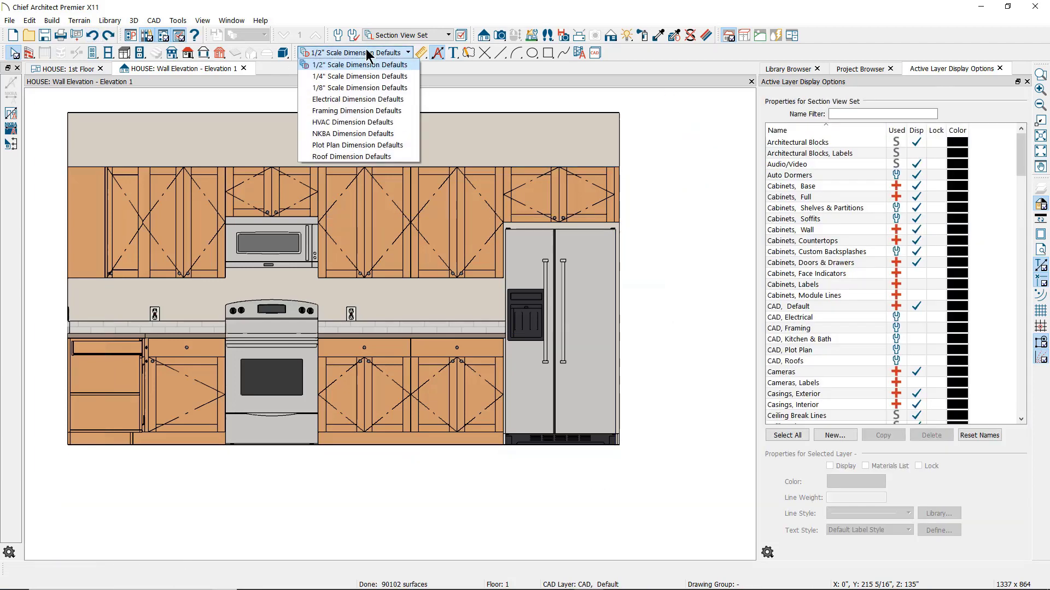
{"action": "left_click", "coordinate": [356, 134]}
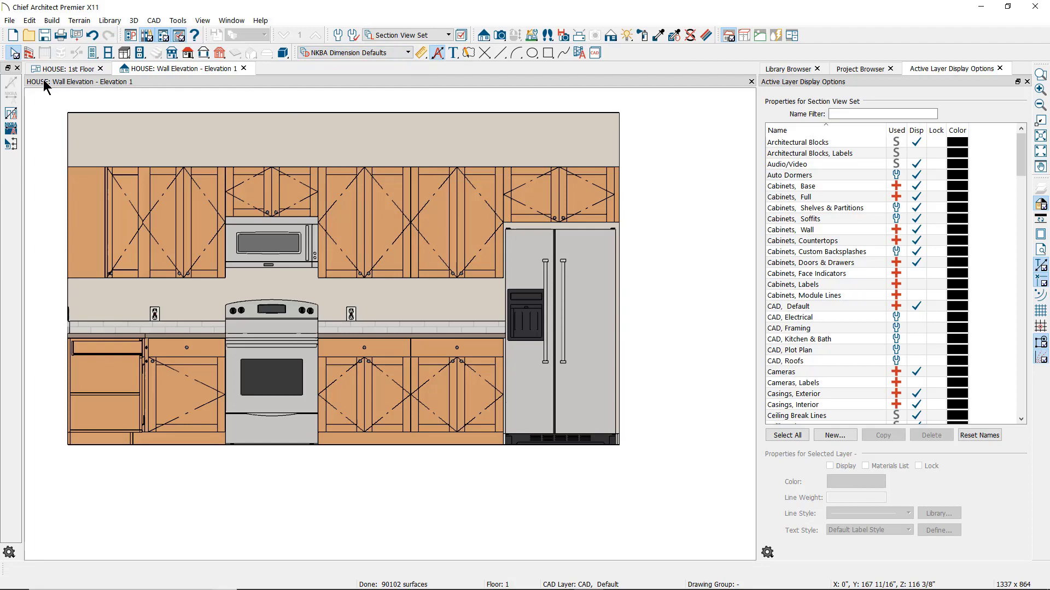
{"action": "left_click", "coordinate": [10, 131]}
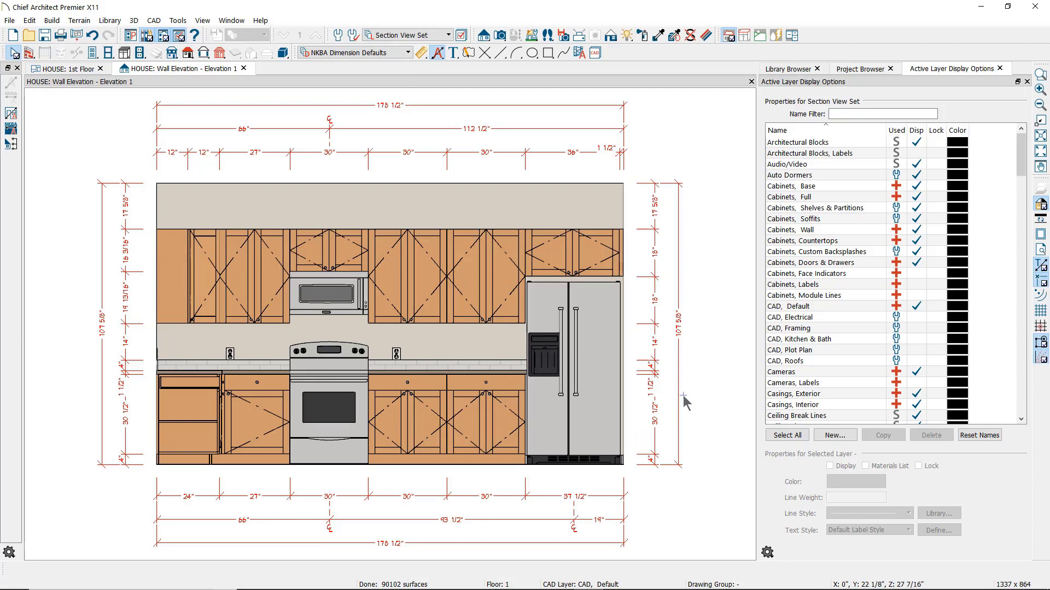
Step: Zoom in to inspect the right-side NKBA dimension showing 107 5/8" height
{"action": "left_click", "coordinate": [659, 309]}
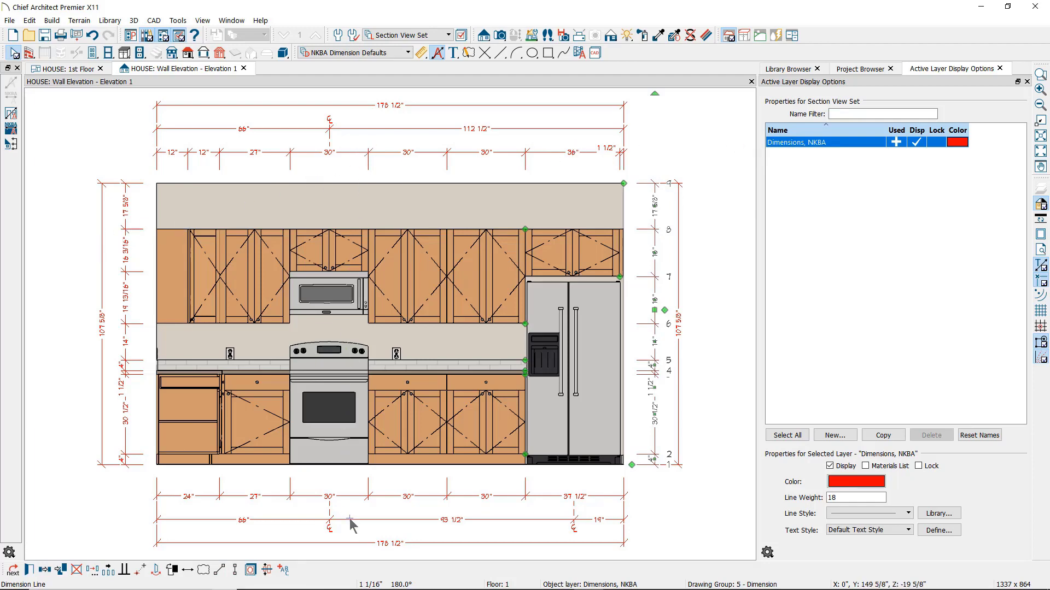
{"action": "scroll", "coordinate": [700, 319], "scroll_direction": "up", "scroll_amount": 2}
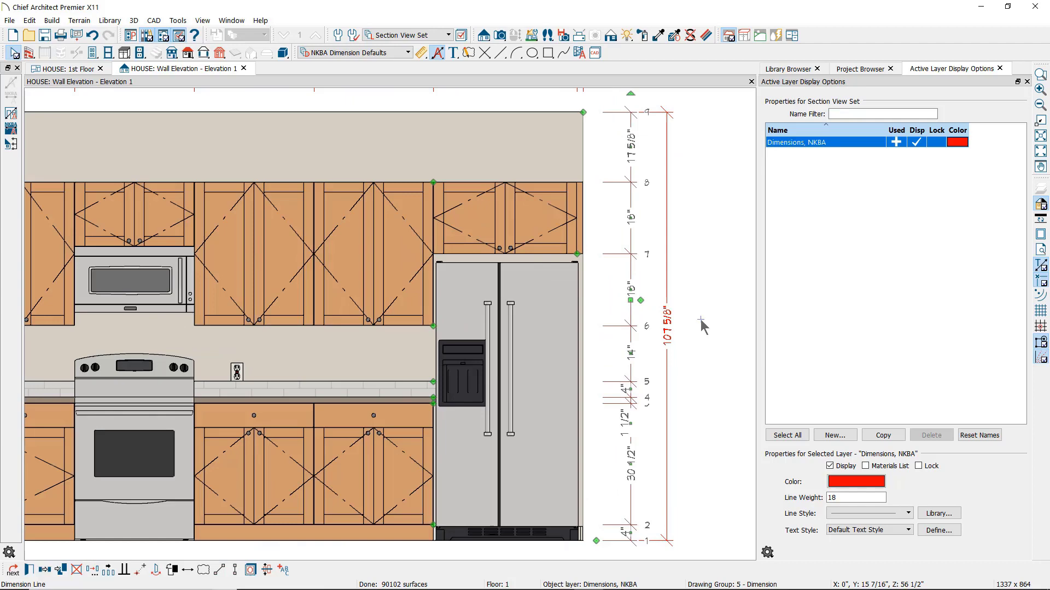
{"action": "scroll", "coordinate": [684, 323], "scroll_direction": "up", "scroll_amount": 2}
{"action": "left_click", "coordinate": [645, 324]}
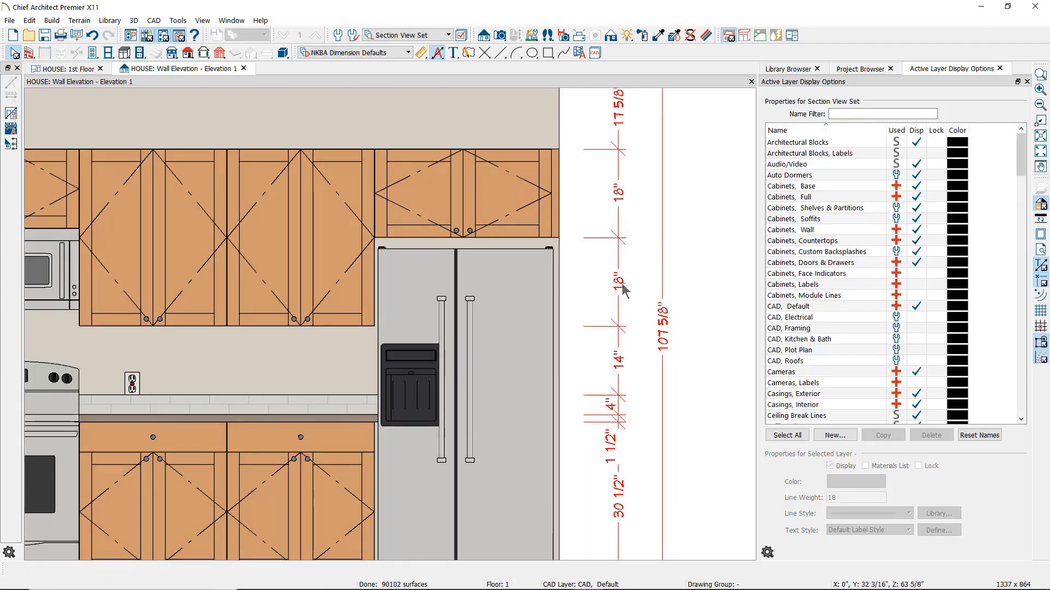
{"action": "scroll", "coordinate": [623, 290], "scroll_direction": "down", "scroll_amount": 4}
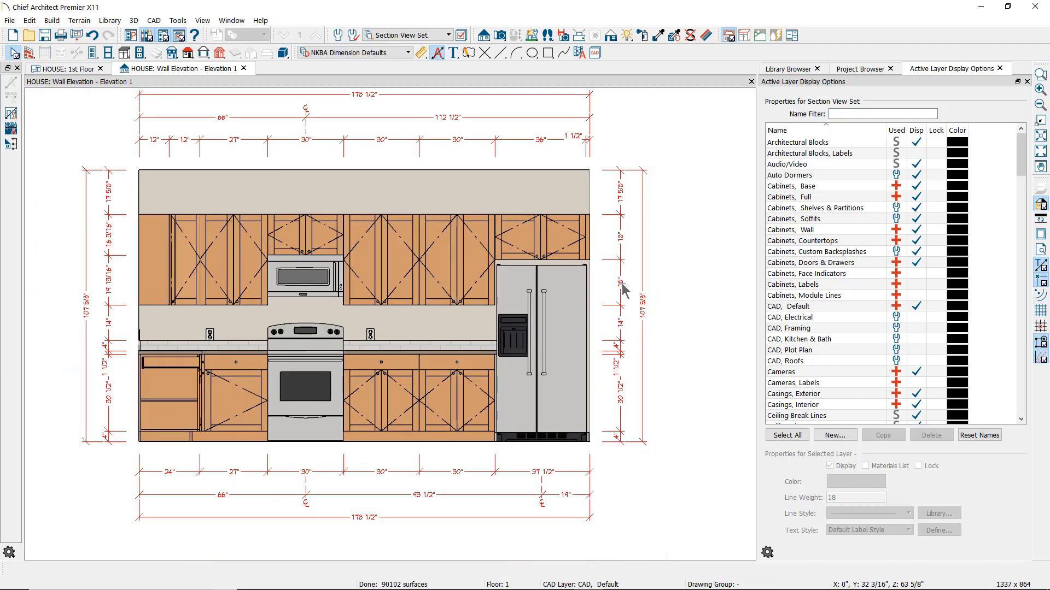